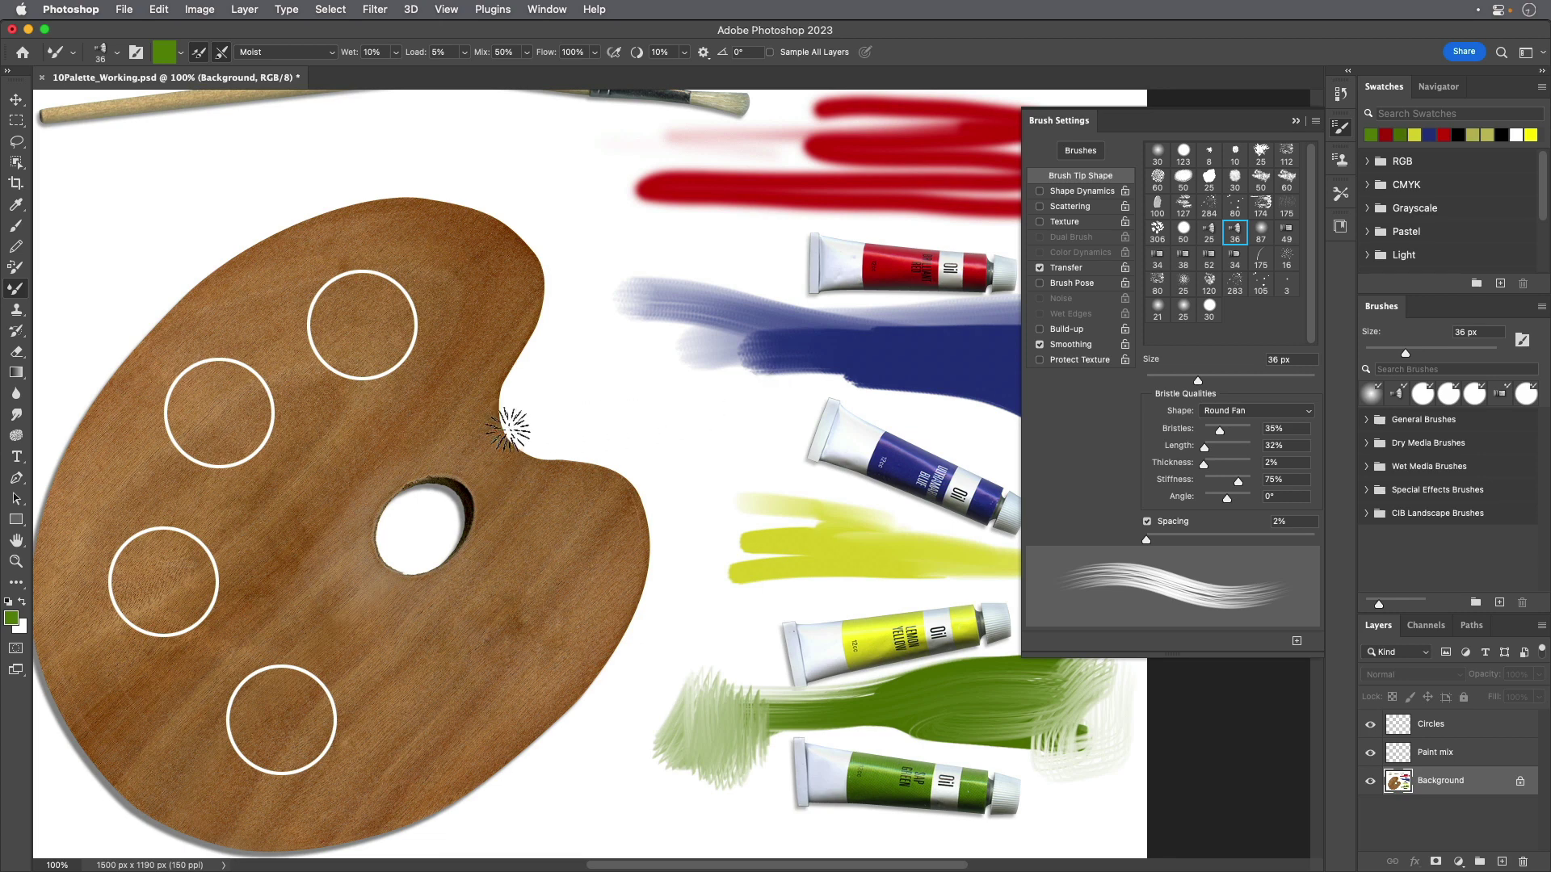
Step: Fit the whole palette in the window at 66.7% and select the Paint mix layer
{"action": "left_click", "coordinate": [16, 561]}
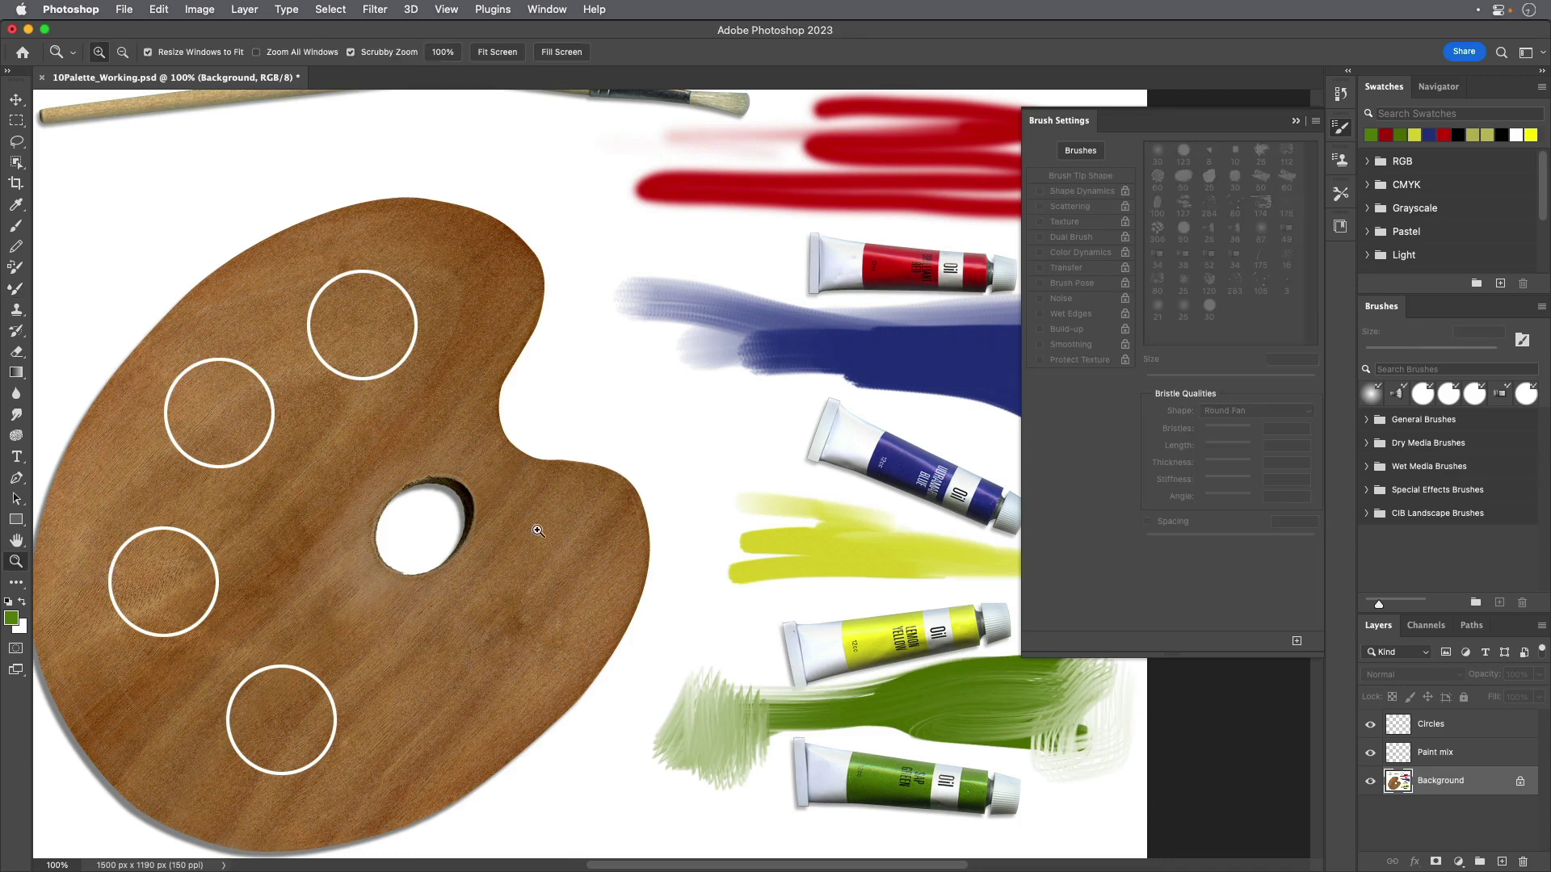
{"action": "left_click", "coordinate": [614, 455], "text": "alt"}
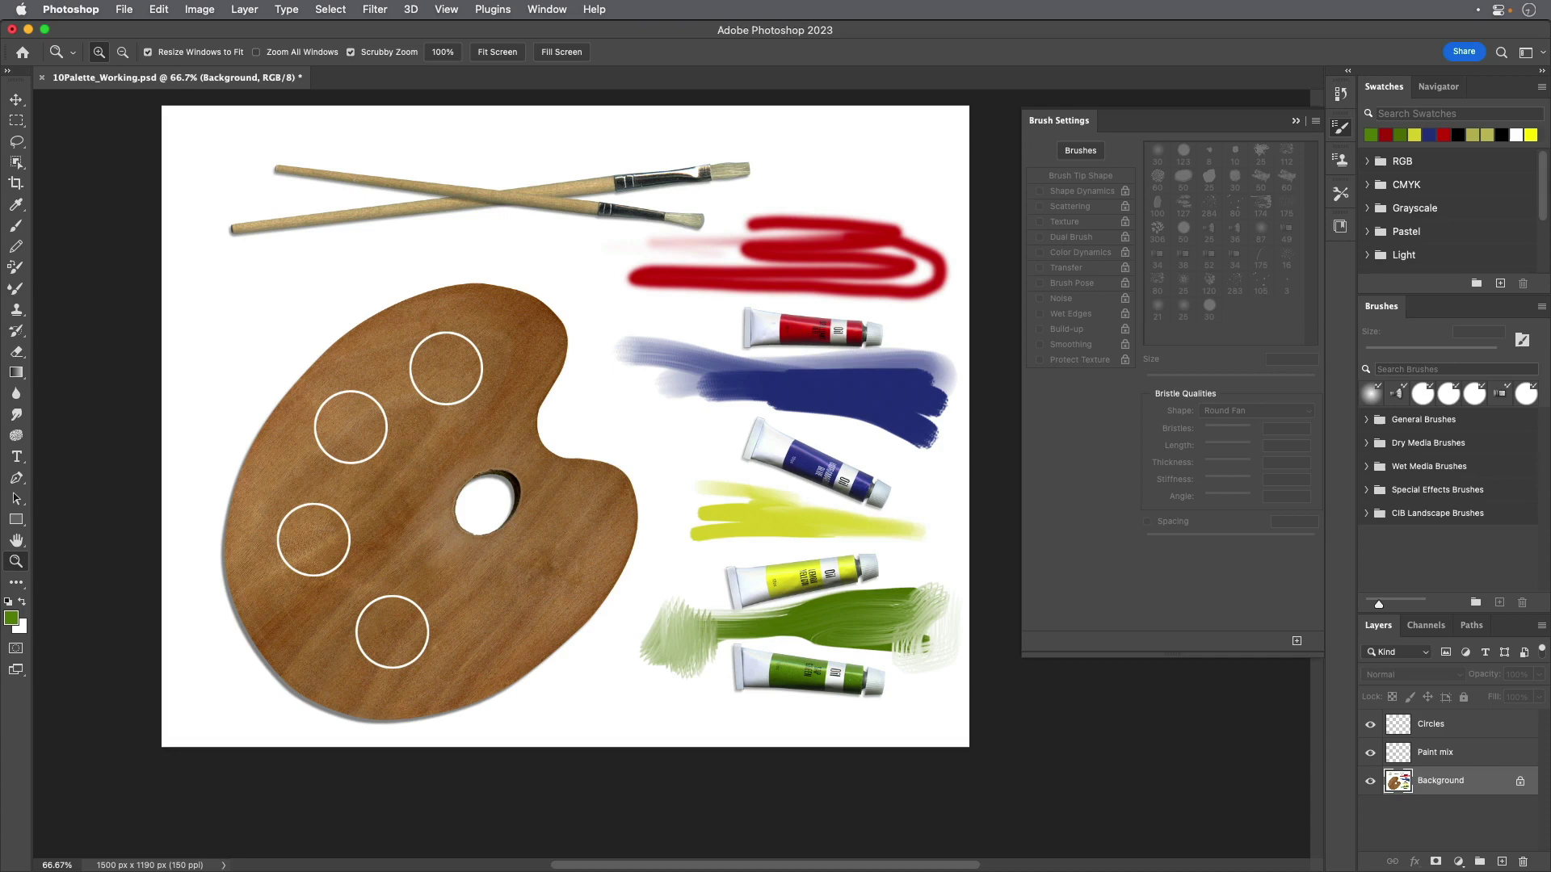
{"action": "left_click", "coordinate": [1479, 756]}
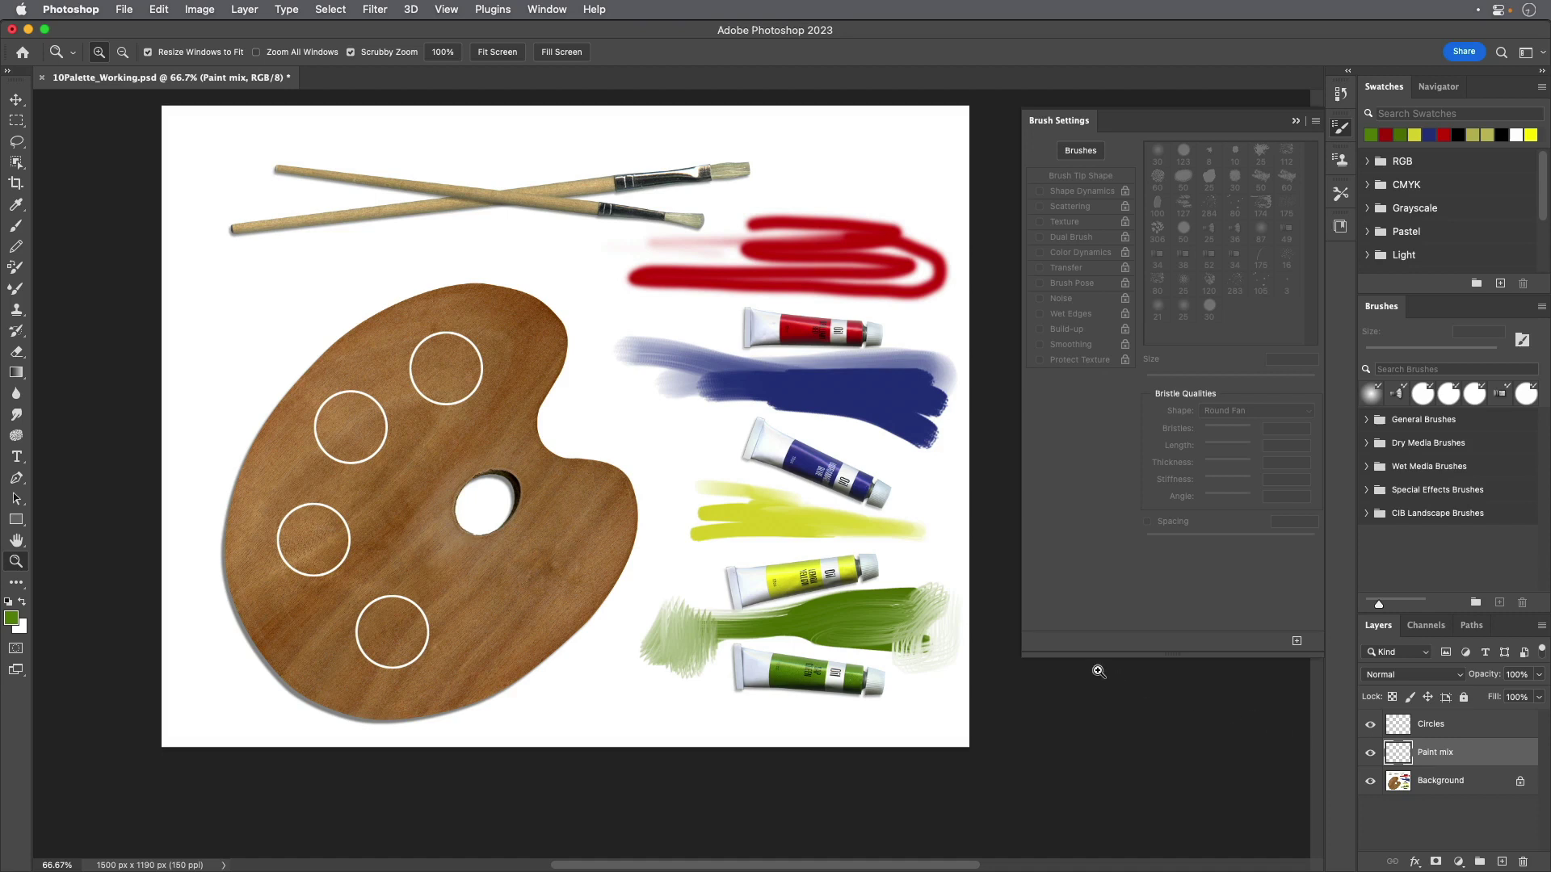
Step: Sample red from the tube and paint it into the top circle using a 30 px Wet Mixer Brush
{"action": "left_click", "coordinate": [16, 205]}
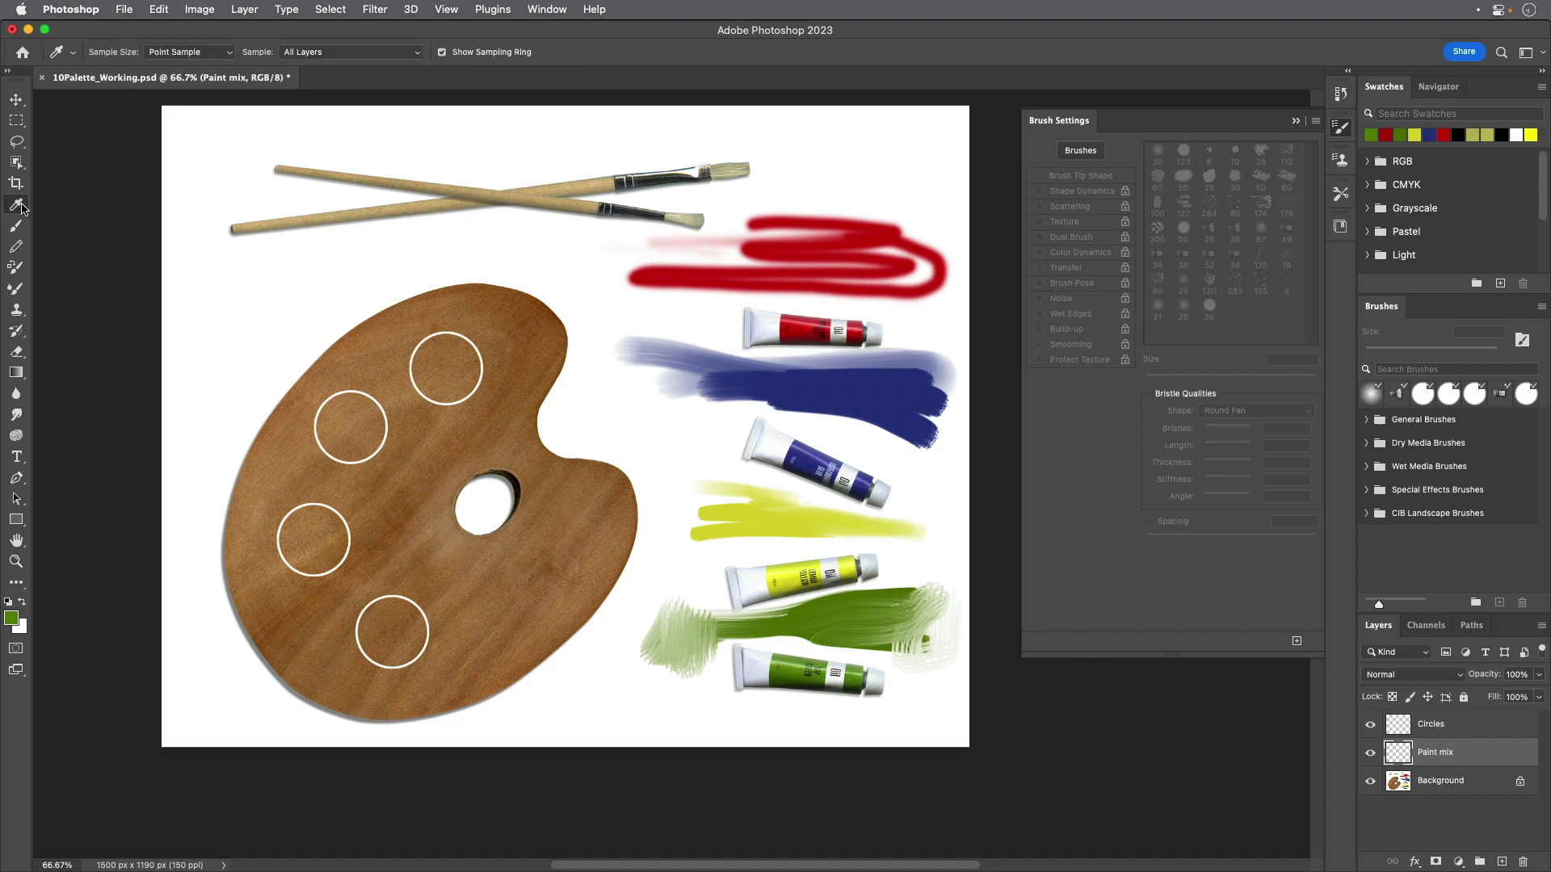
{"action": "left_click", "coordinate": [800, 325]}
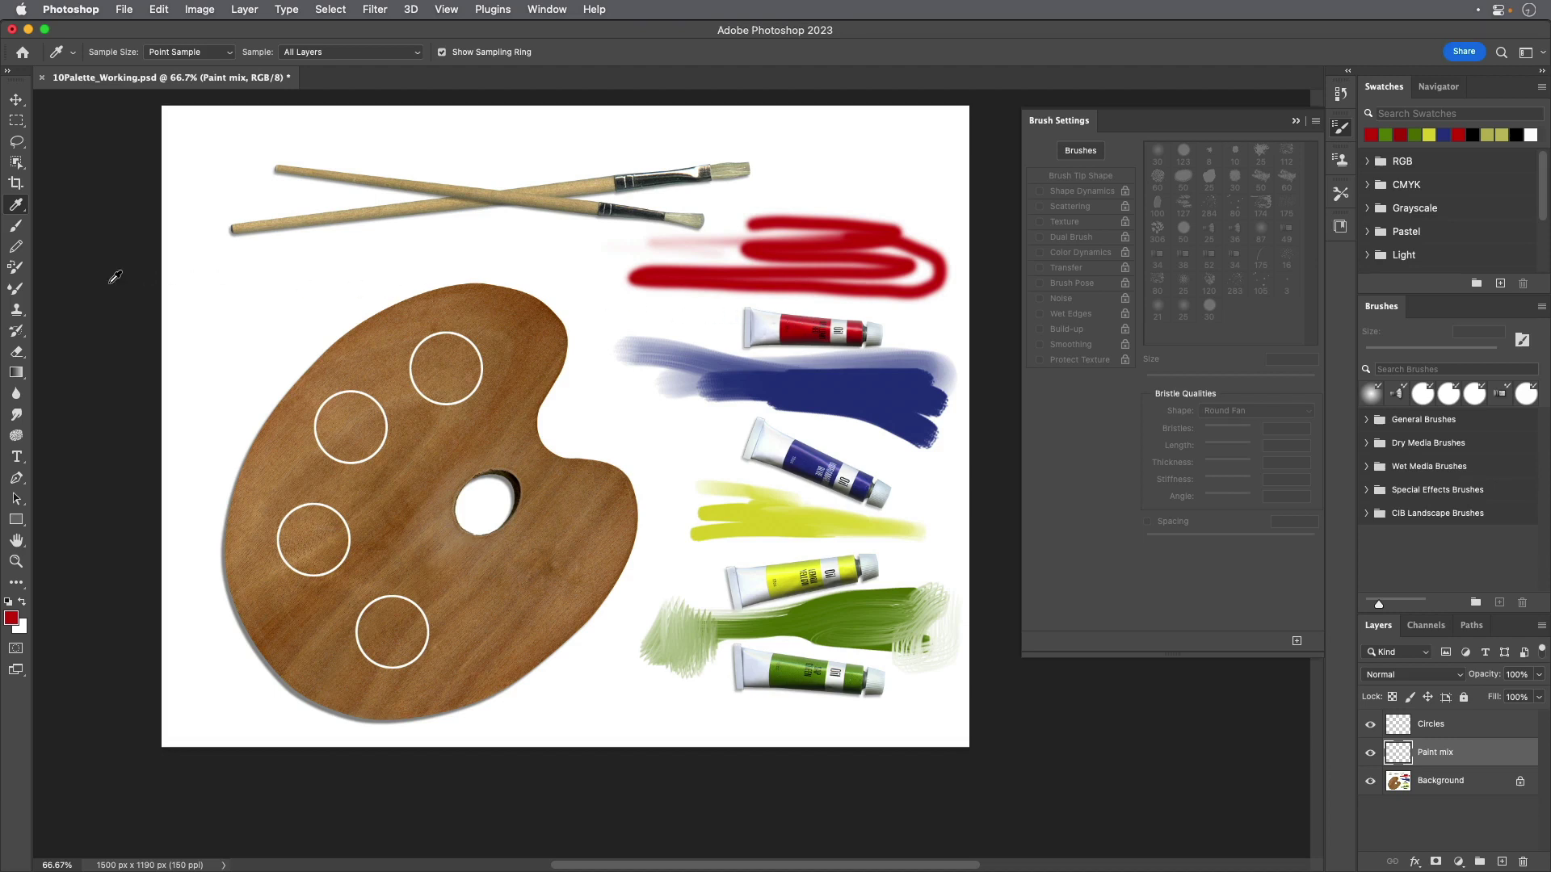
{"action": "left_click", "coordinate": [16, 293]}
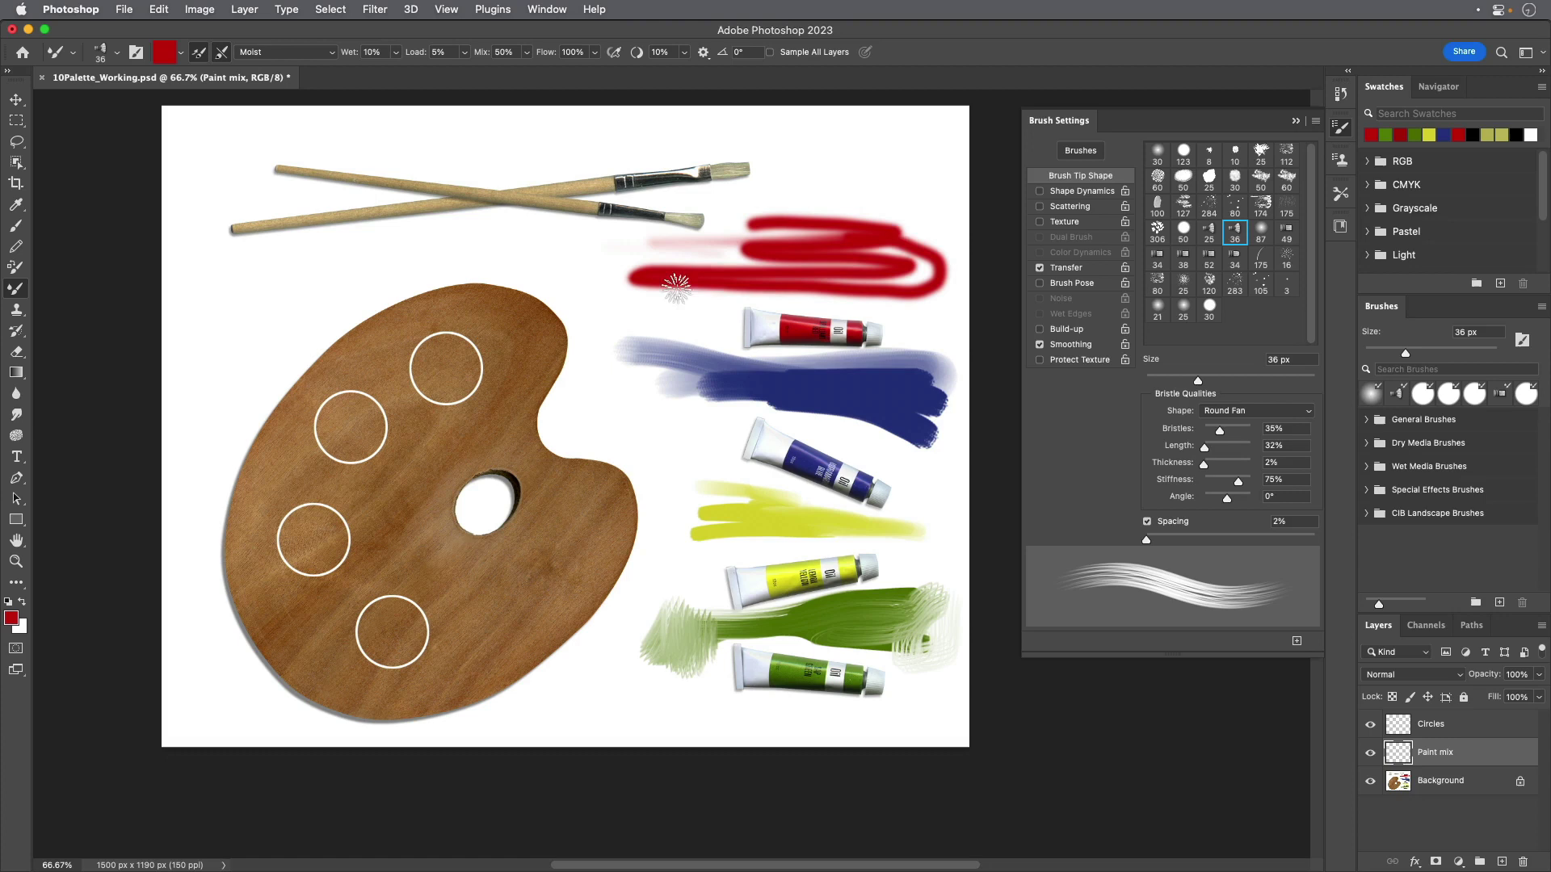
{"action": "left_click", "coordinate": [1157, 152]}
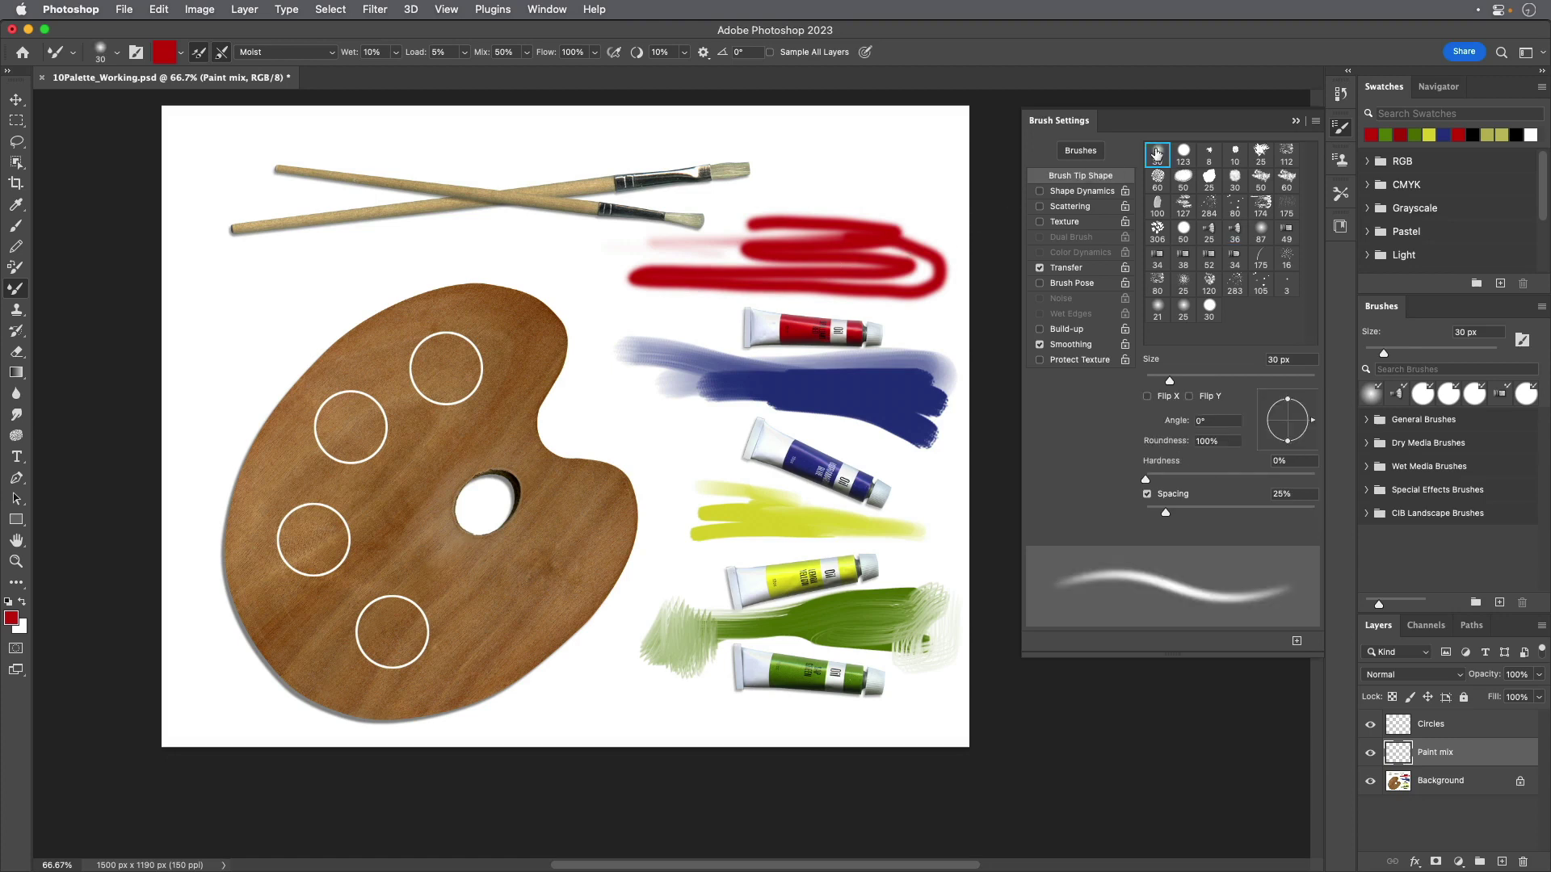
{"action": "left_click", "coordinate": [275, 52]}
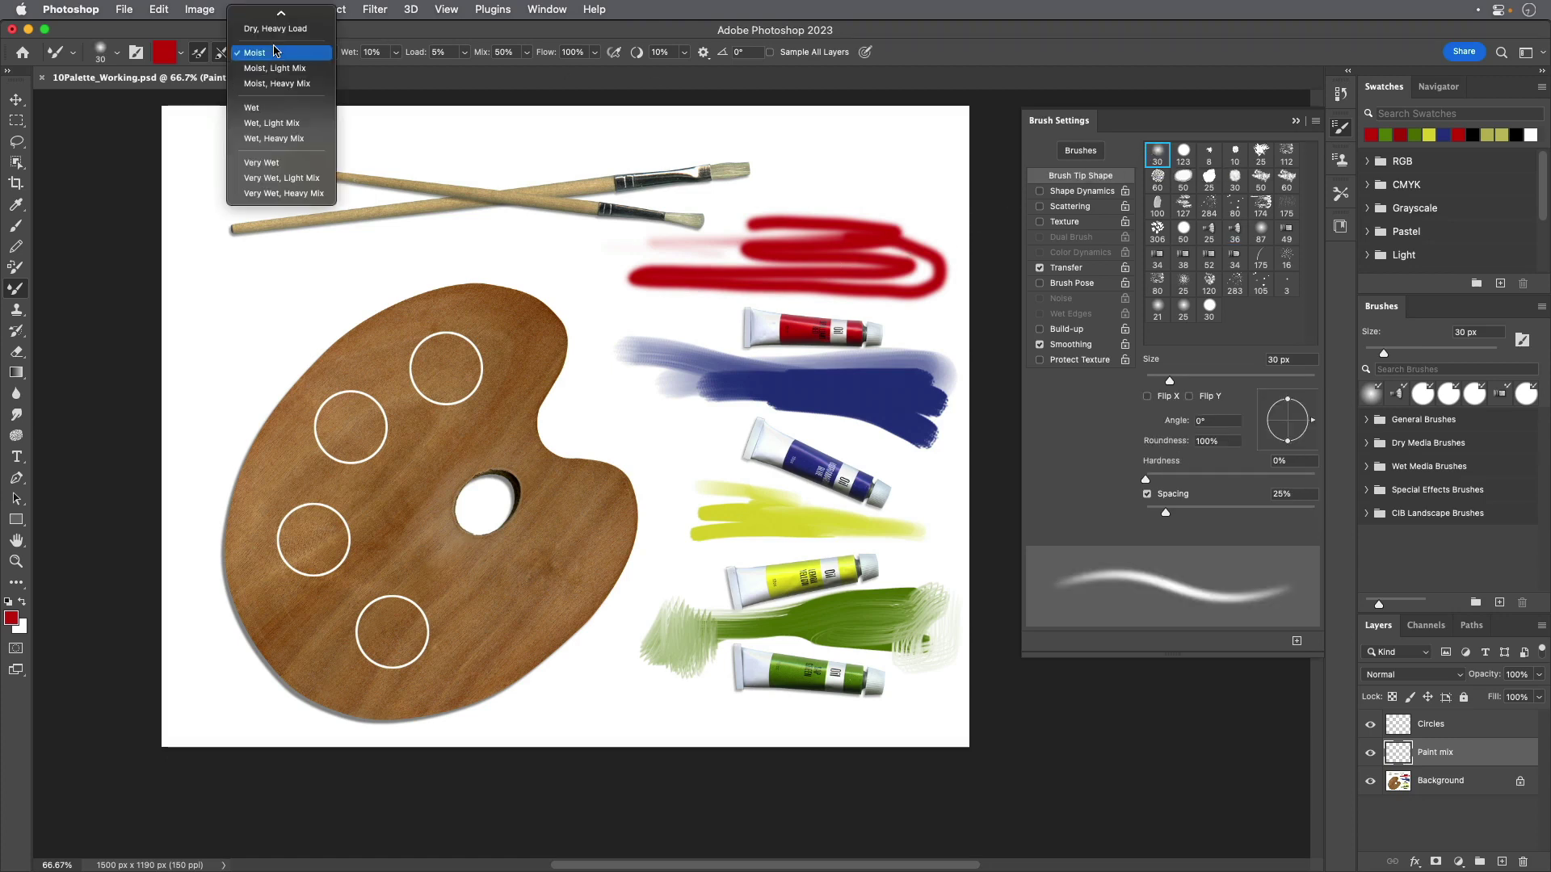
{"action": "left_click", "coordinate": [253, 107]}
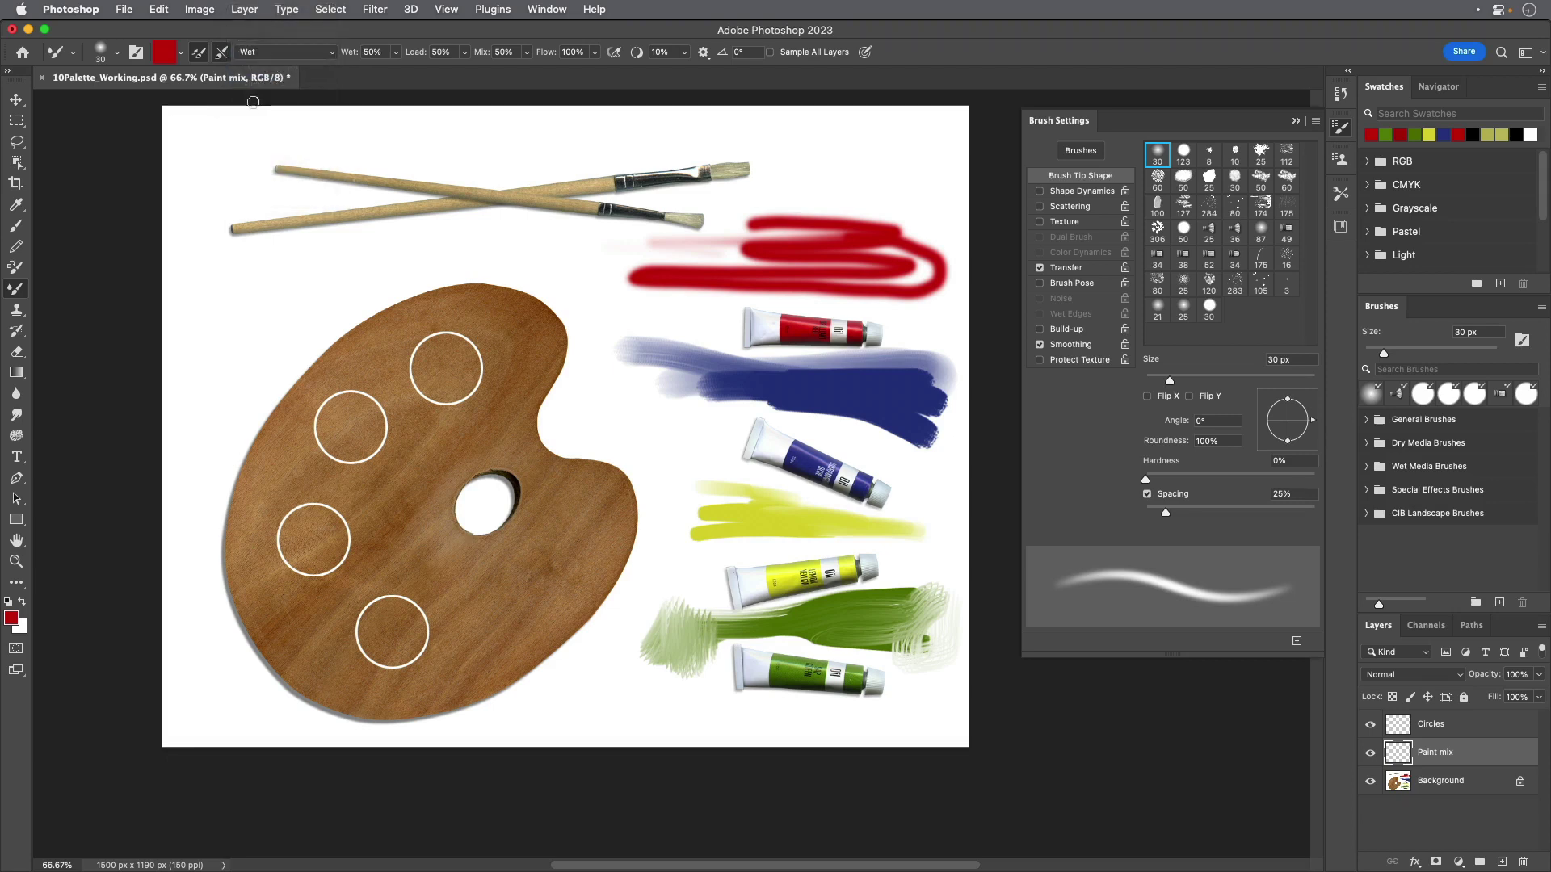
{"action": "mouse_move", "coordinate": [468, 347]}
{"action": "left_mouse_down"}
{"action": "mouse_move", "coordinate": [448, 339]}
{"action": "mouse_move", "coordinate": [420, 384]}
{"action": "mouse_move", "coordinate": [480, 372]}
{"action": "mouse_move", "coordinate": [462, 357]}
{"action": "mouse_move", "coordinate": [440, 376]}
{"action": "mouse_move", "coordinate": [462, 385]}
{"action": "mouse_move", "coordinate": [450, 378]}
{"action": "left_mouse_up"}
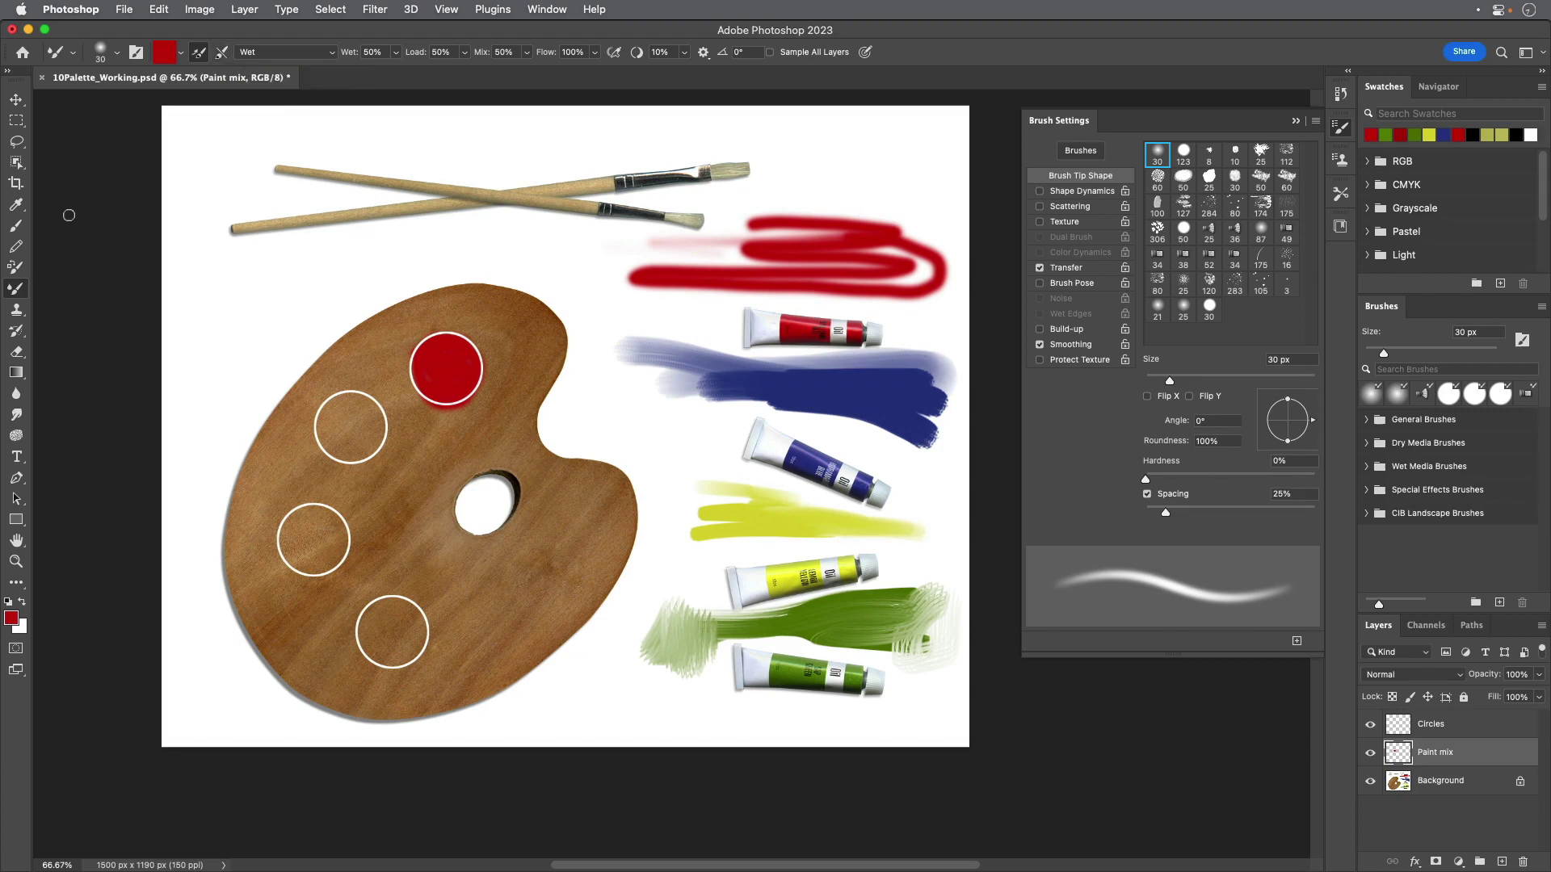
Step: Sample the blue paint and brush it over the red blob in the top circle
{"action": "left_click", "coordinate": [17, 206]}
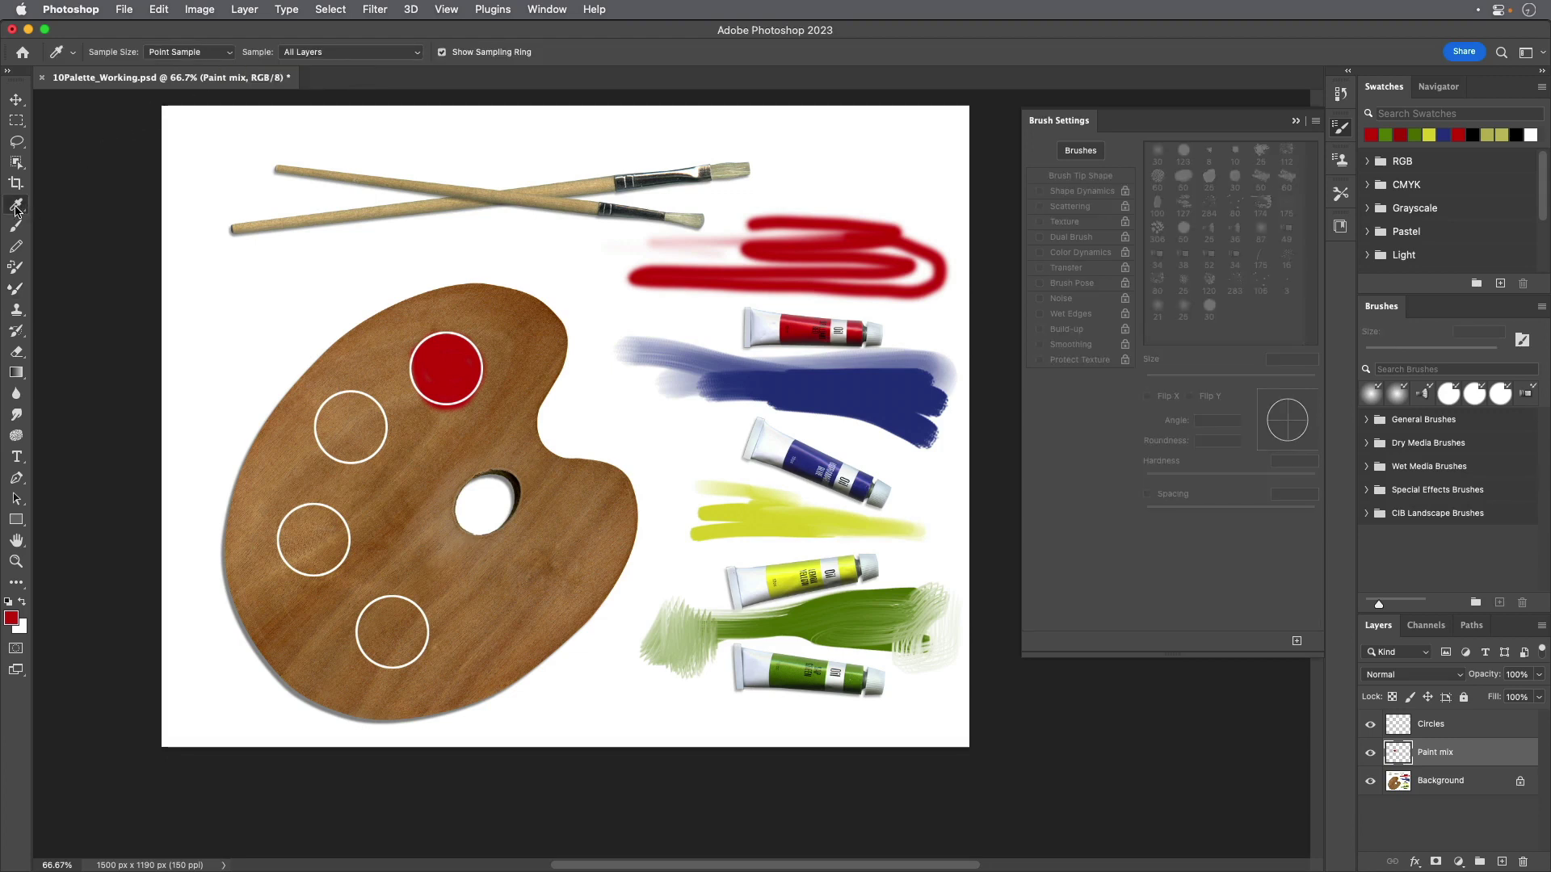
{"action": "left_click", "coordinate": [818, 458]}
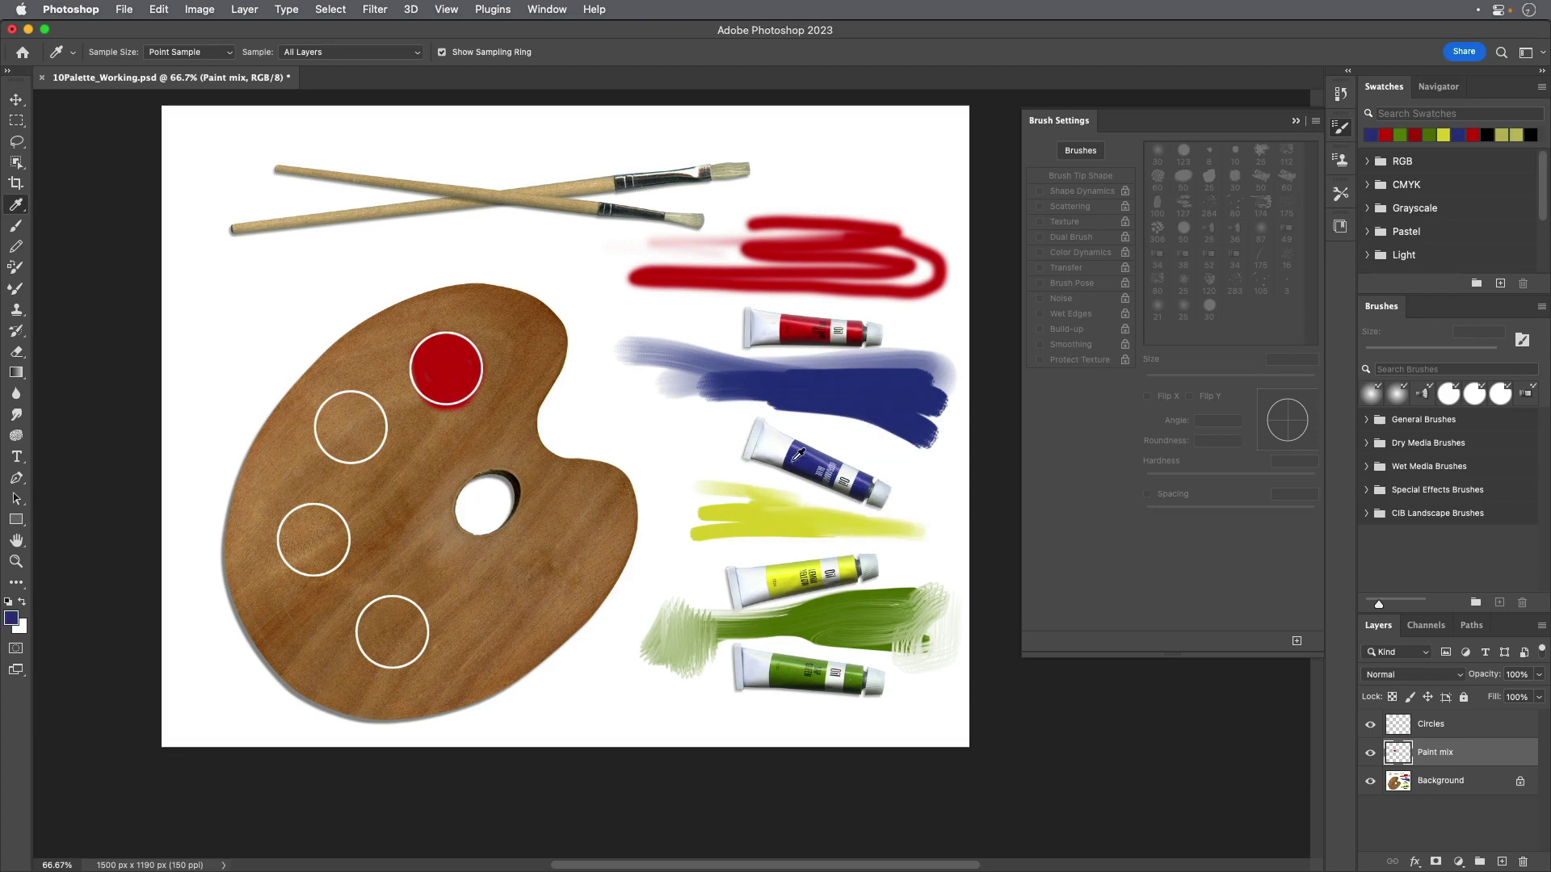
{"action": "left_click", "coordinate": [9, 291]}
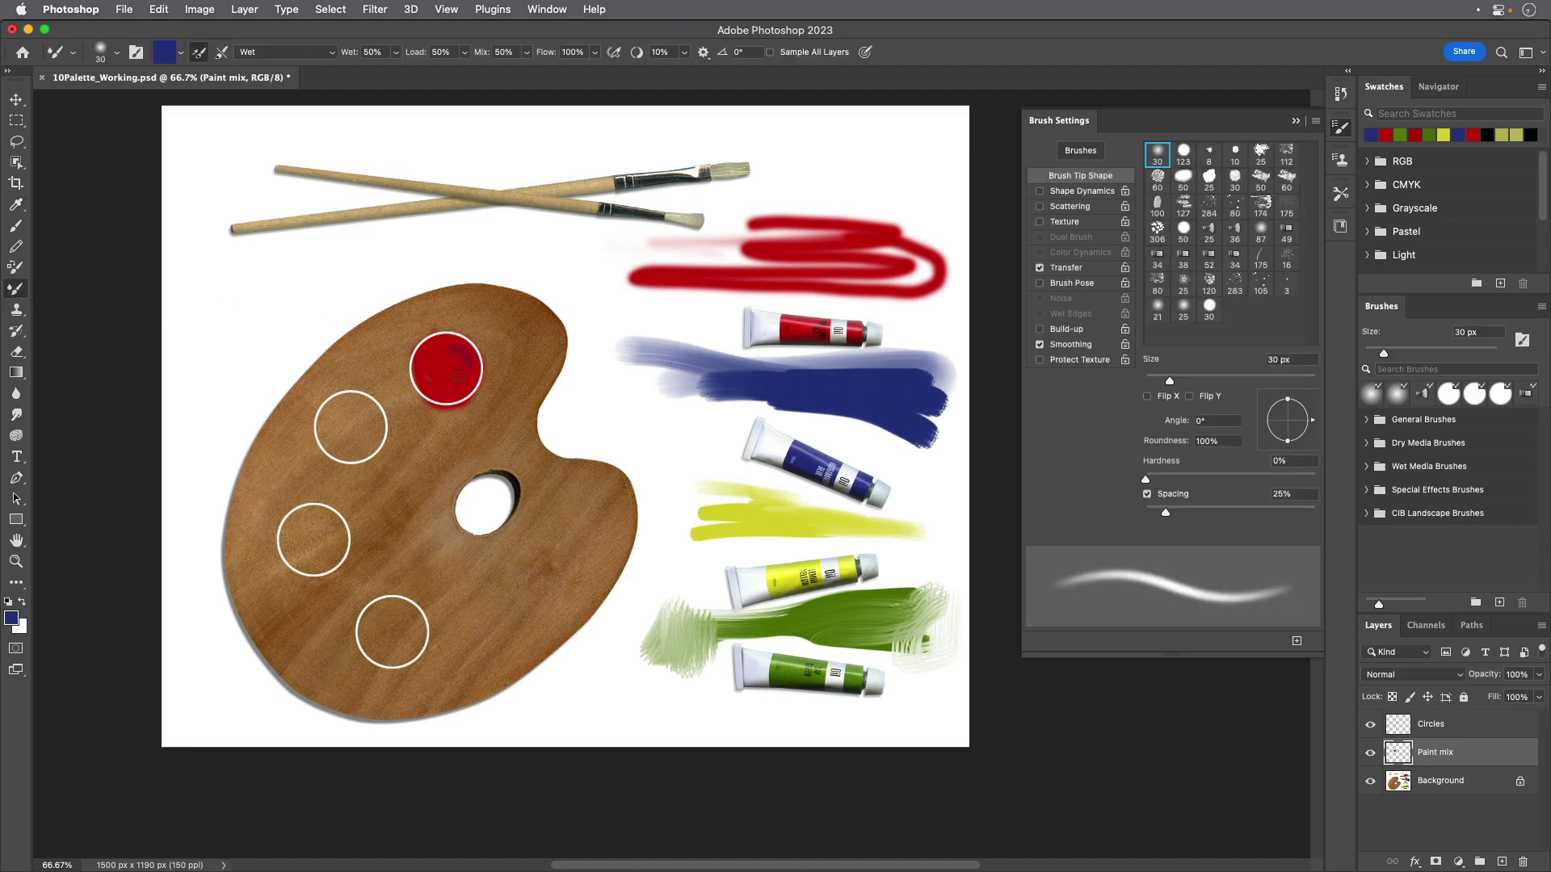
{"action": "mouse_move", "coordinate": [422, 373]}
{"action": "left_mouse_down"}
{"action": "mouse_move", "coordinate": [470, 371]}
{"action": "mouse_move", "coordinate": [446, 375]}
{"action": "left_mouse_up"}
Step: Sample the purple mix from the top circle and paint it into the upper-left circle
{"action": "left_click", "coordinate": [16, 205]}
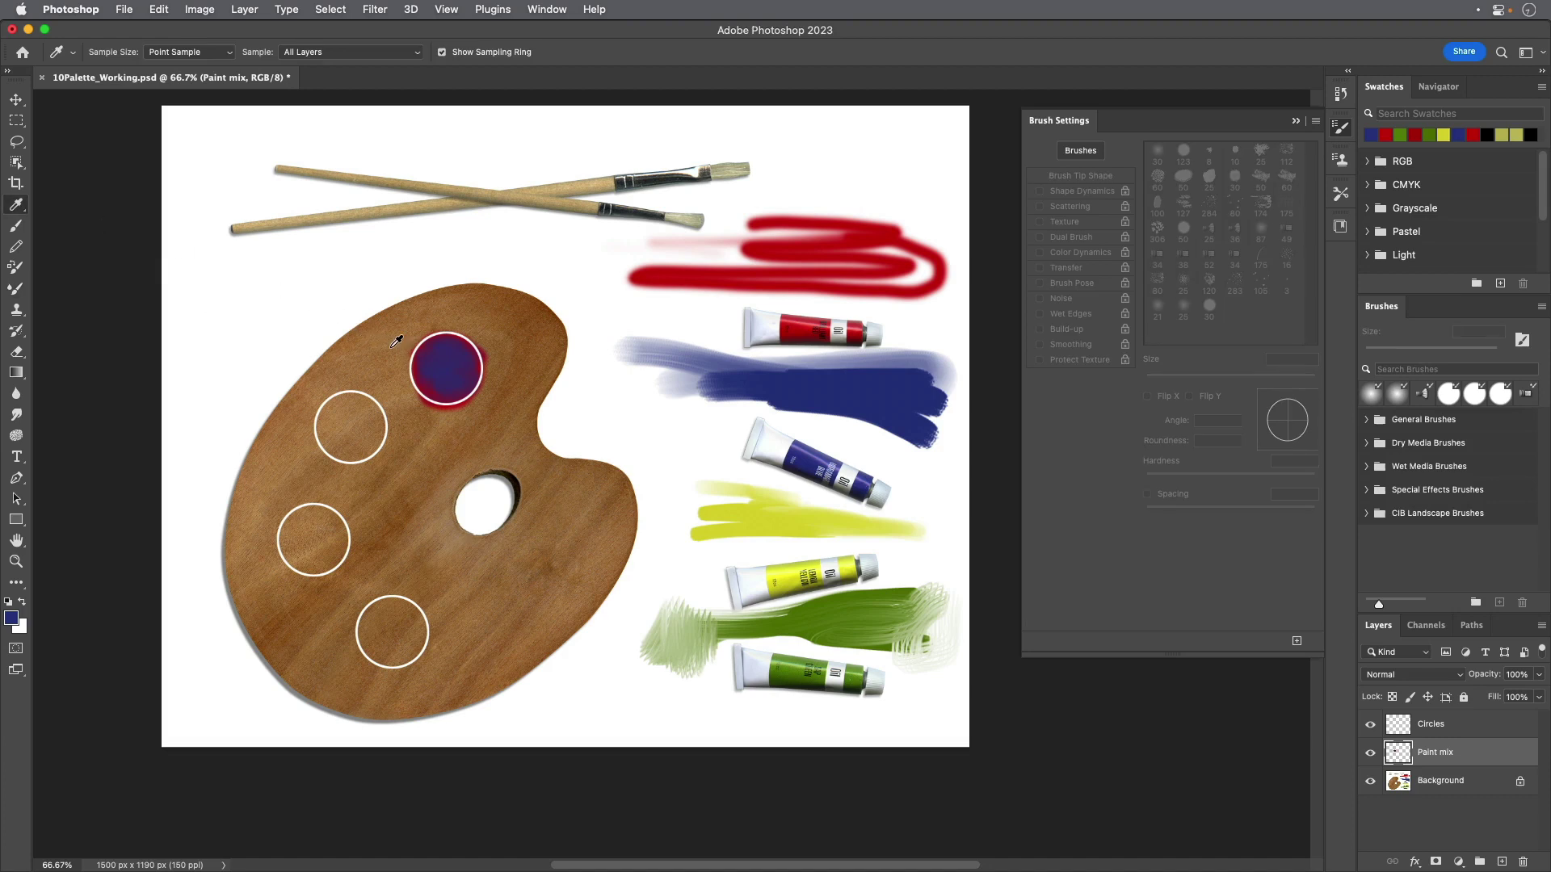
{"action": "left_click", "coordinate": [443, 363]}
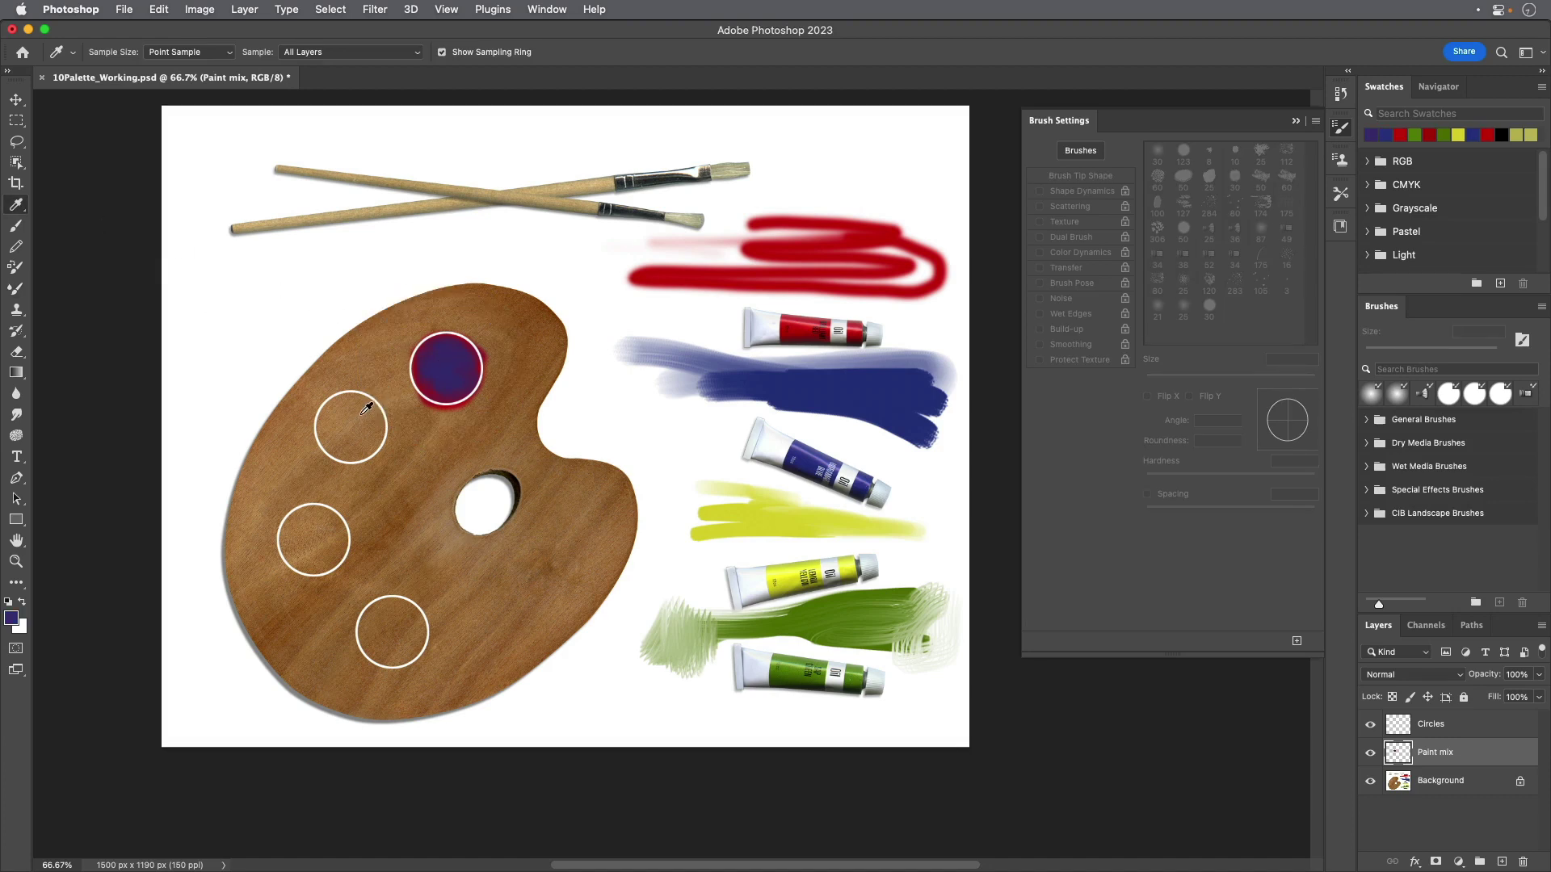
{"action": "left_click", "coordinate": [17, 289]}
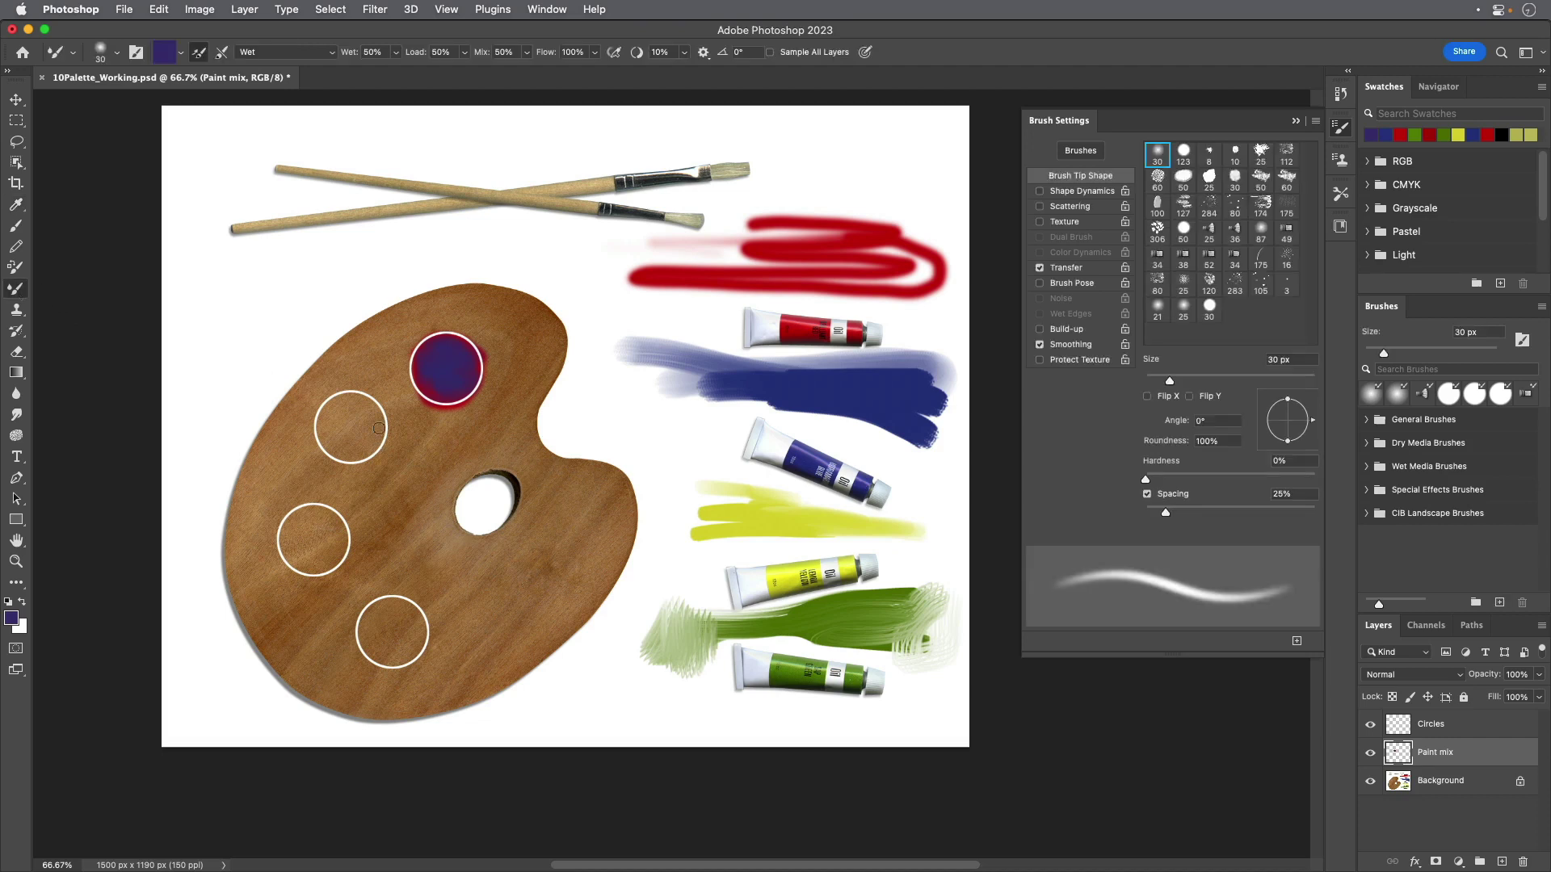
{"action": "mouse_move", "coordinate": [377, 426]}
{"action": "left_mouse_down"}
{"action": "mouse_move", "coordinate": [373, 408]}
{"action": "mouse_move", "coordinate": [330, 404]}
{"action": "mouse_move", "coordinate": [393, 431]}
{"action": "mouse_move", "coordinate": [355, 414]}
{"action": "mouse_move", "coordinate": [325, 433]}
{"action": "mouse_move", "coordinate": [379, 441]}
{"action": "mouse_move", "coordinate": [343, 395]}
{"action": "left_mouse_up"}
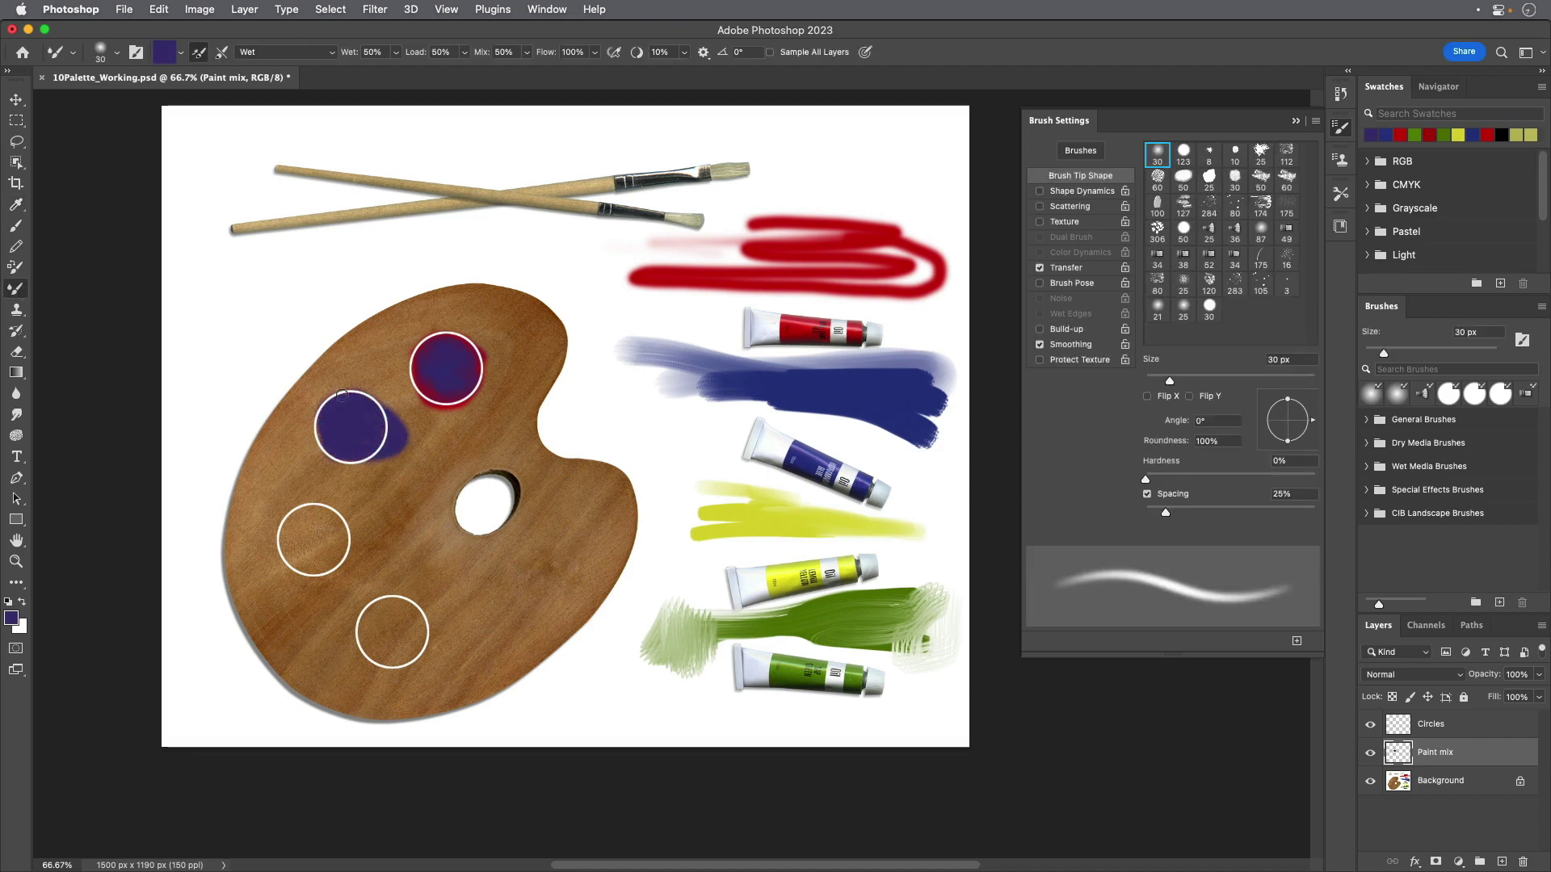
Step: Choose Clean Brush from the Mixer Brush load menu to empty the brush
{"action": "left_click", "coordinate": [182, 55]}
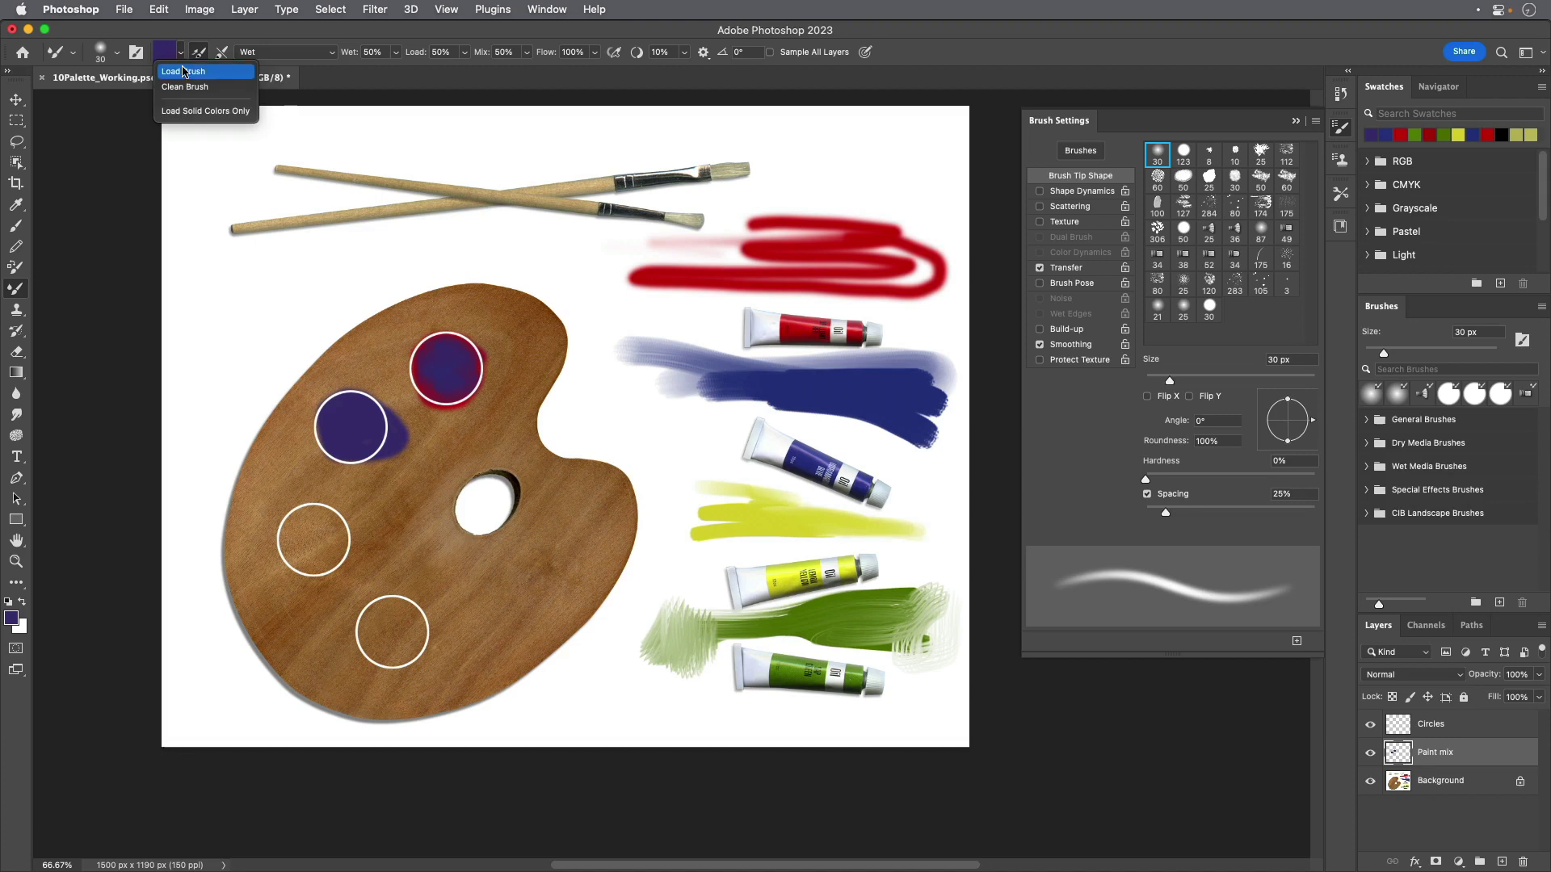
{"action": "left_click", "coordinate": [185, 87]}
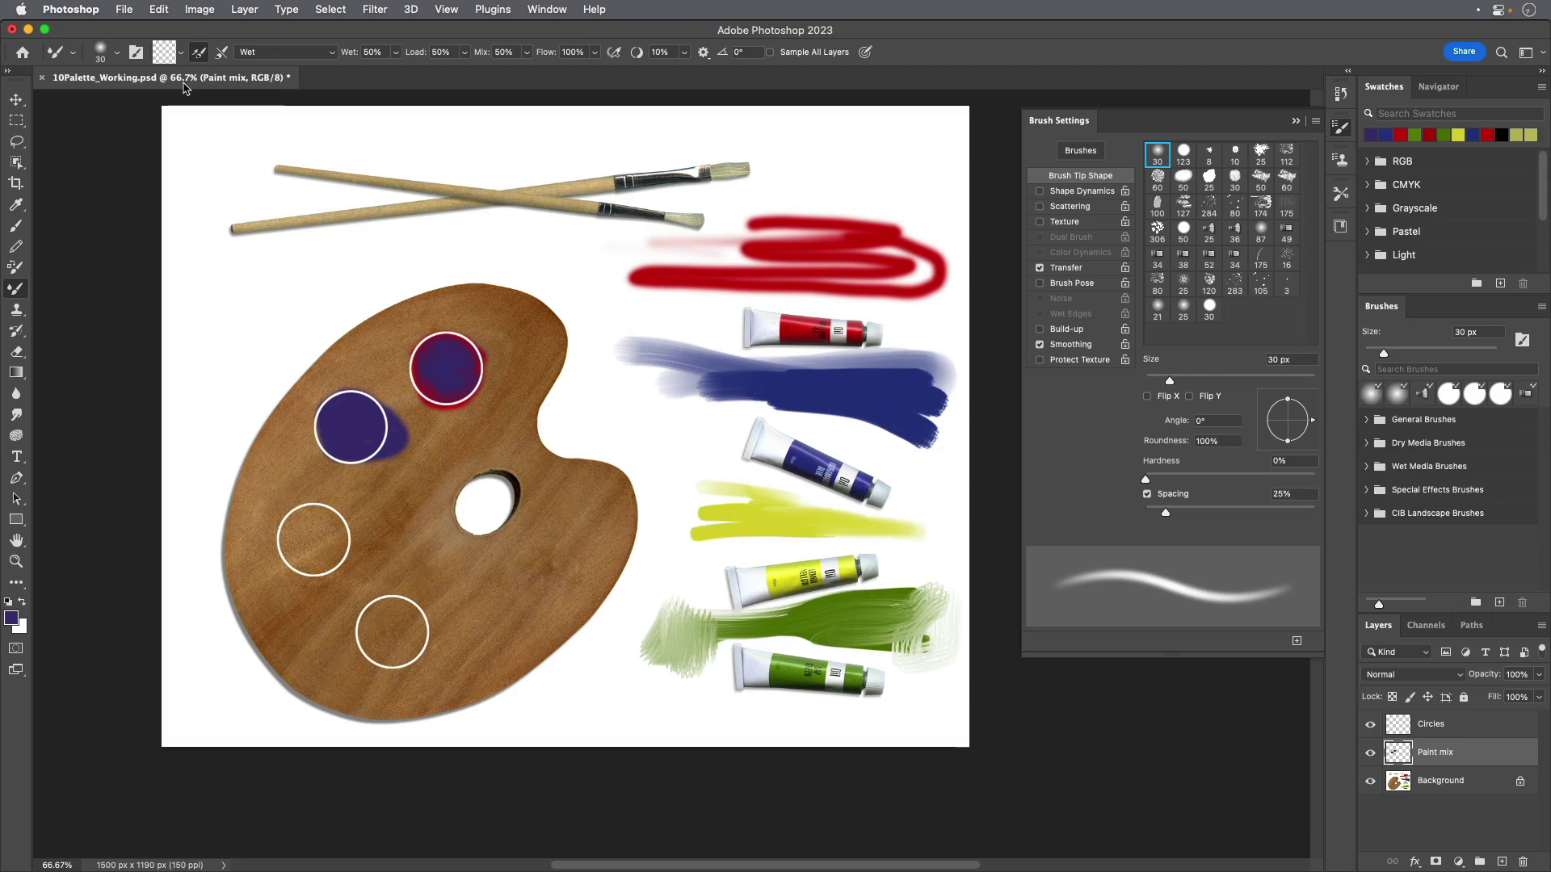
Step: Sample blue from the blue tube and paint it into the lower-left circle
{"action": "left_click", "coordinate": [17, 204]}
{"action": "left_click", "coordinate": [817, 460]}
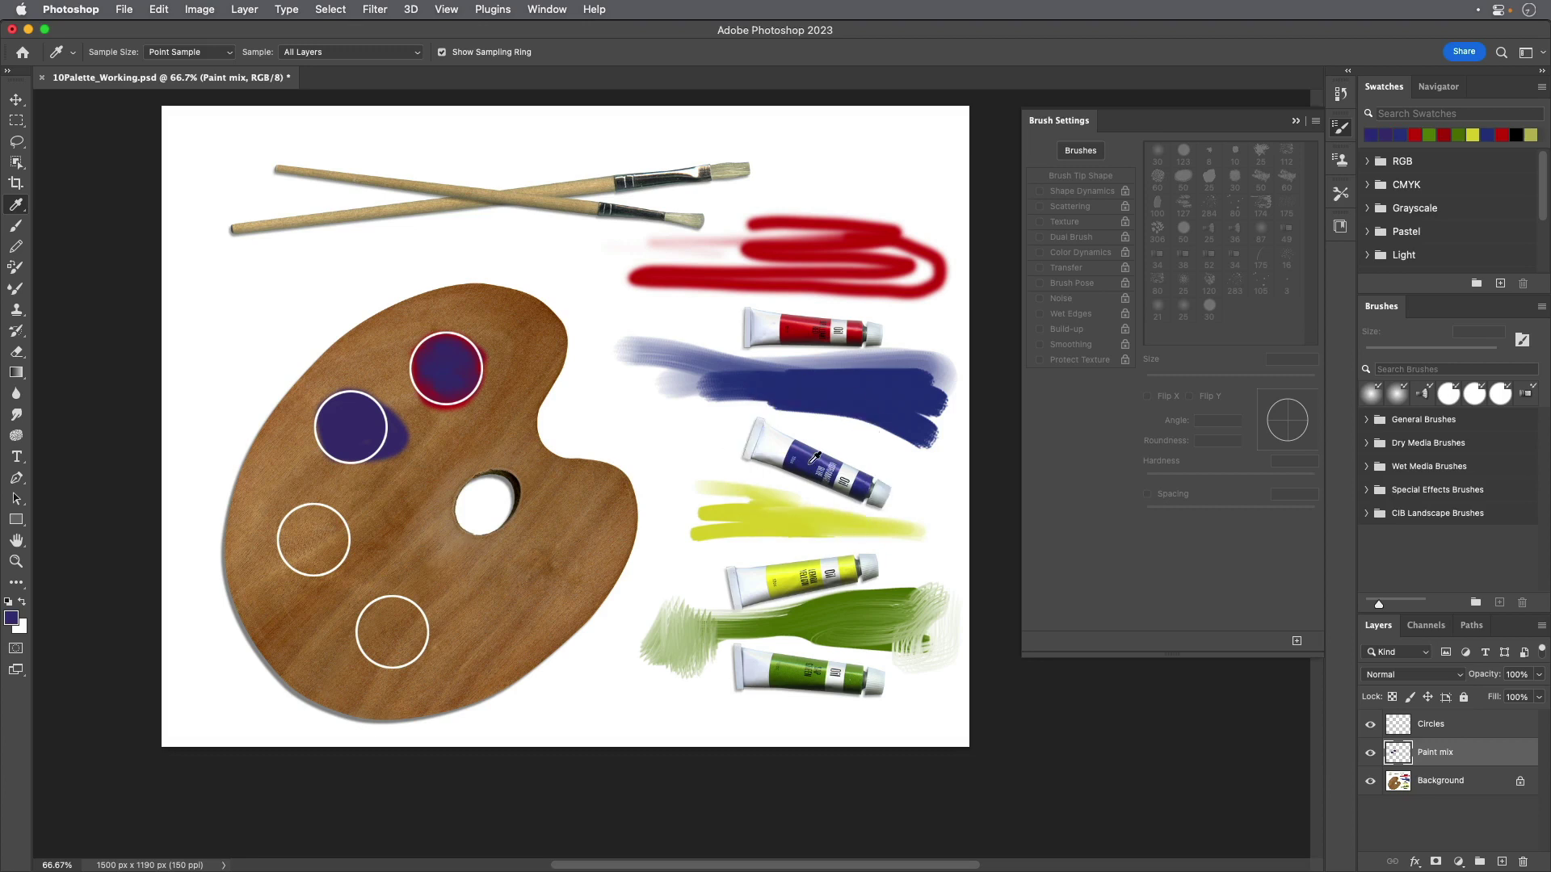
{"action": "left_click", "coordinate": [15, 288]}
{"action": "mouse_move", "coordinate": [310, 509]}
{"action": "left_mouse_down"}
{"action": "mouse_move", "coordinate": [306, 551]}
{"action": "mouse_move", "coordinate": [325, 572]}
{"action": "mouse_move", "coordinate": [326, 529]}
{"action": "mouse_move", "coordinate": [343, 522]}
{"action": "mouse_move", "coordinate": [343, 548]}
{"action": "mouse_move", "coordinate": [352, 537]}
{"action": "mouse_move", "coordinate": [332, 565]}
{"action": "left_mouse_up"}
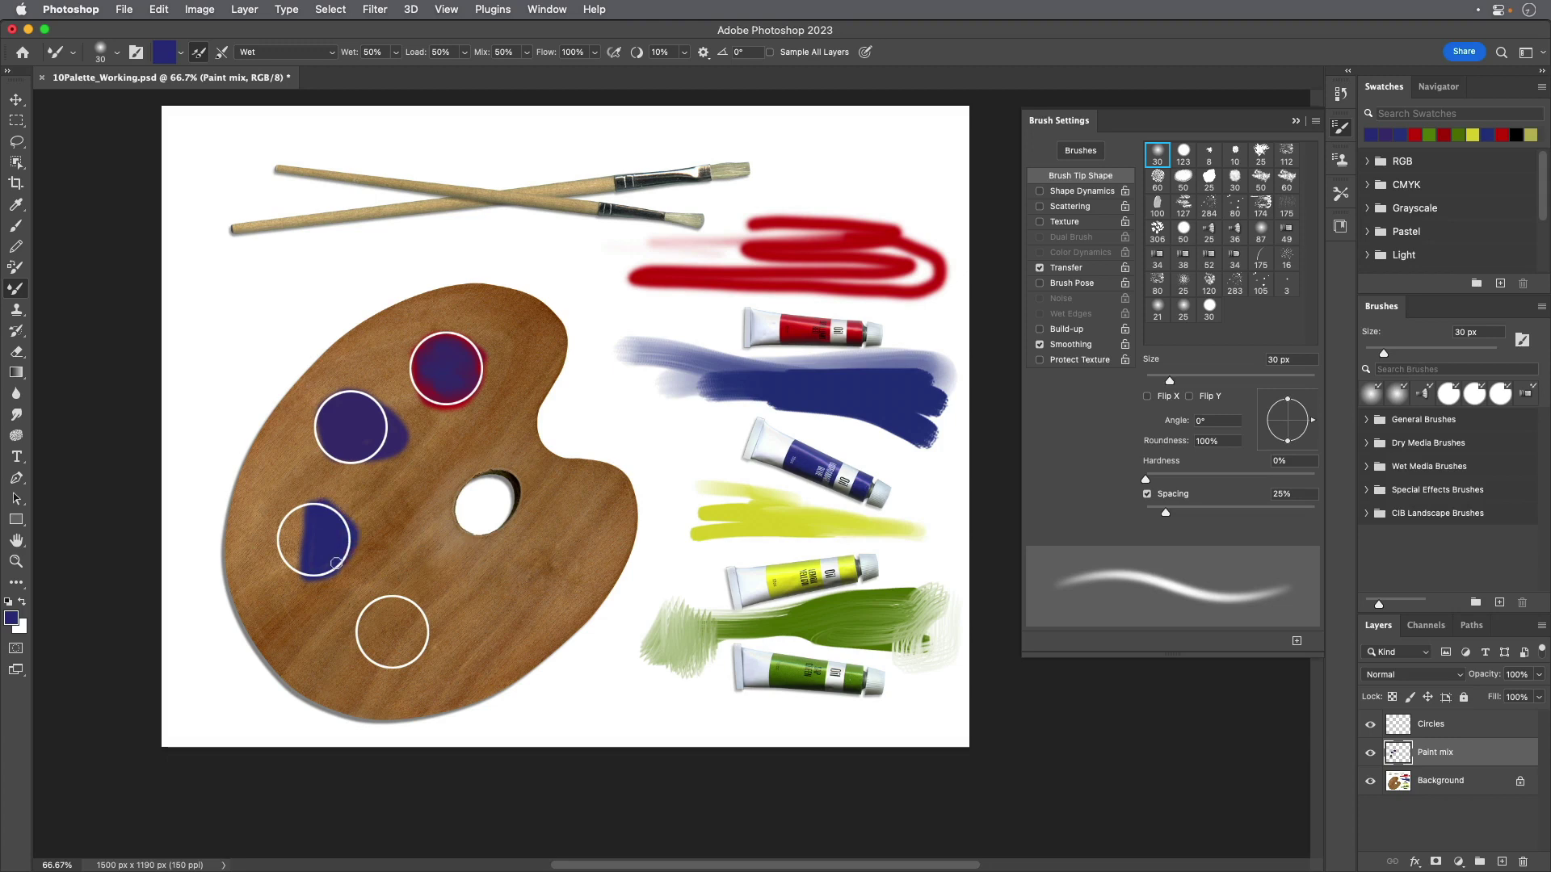
Step: Sample yellow from the yellow tube and blend it over the blue into yellow-green
{"action": "left_click", "coordinate": [15, 204]}
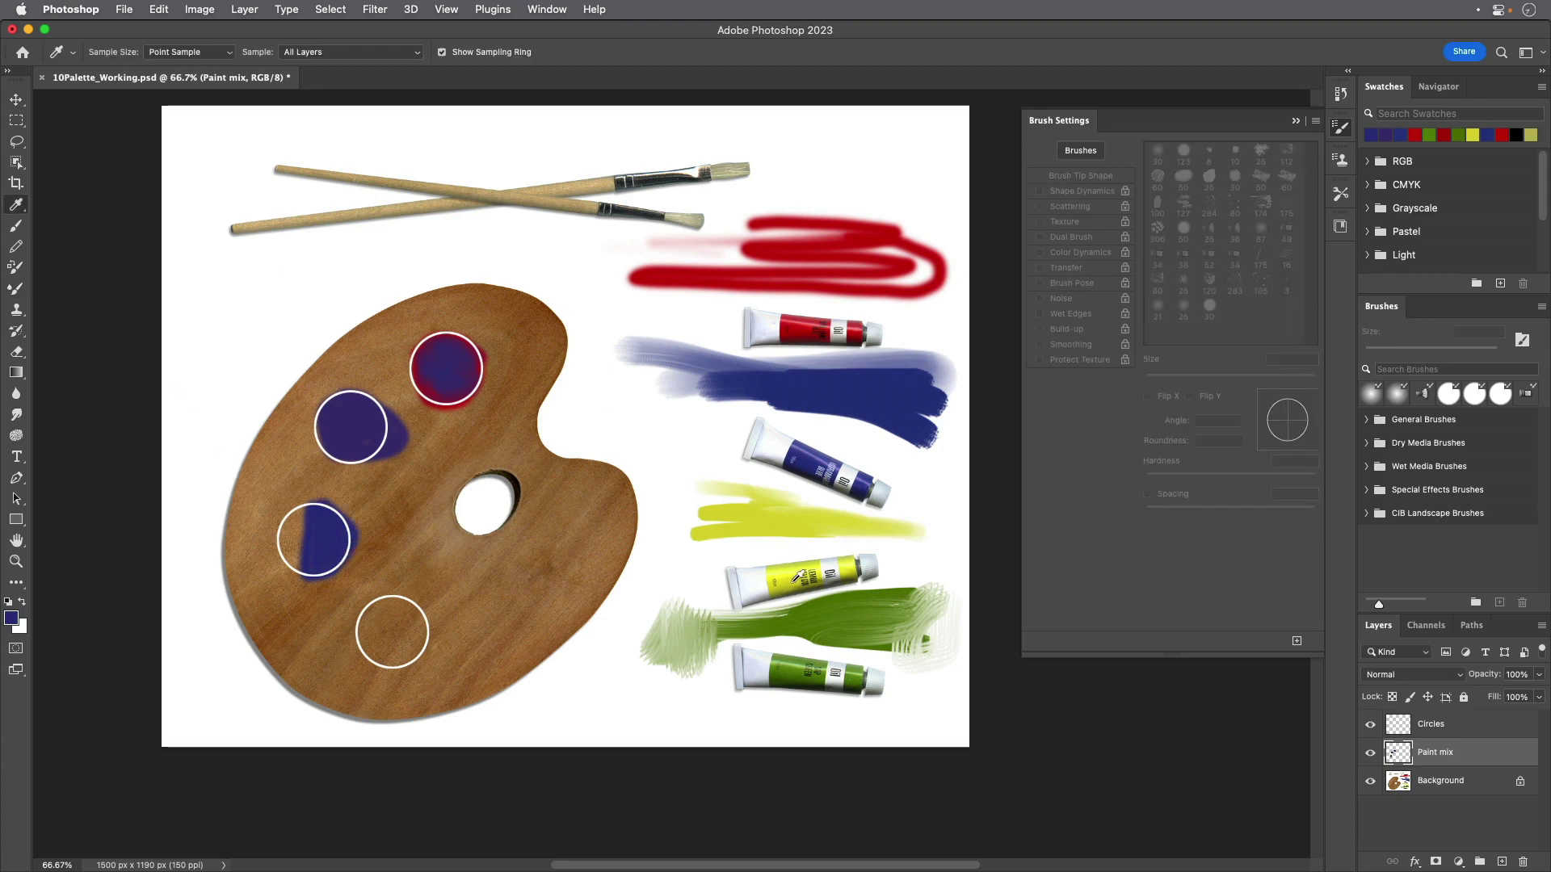
{"action": "left_click", "coordinate": [796, 579]}
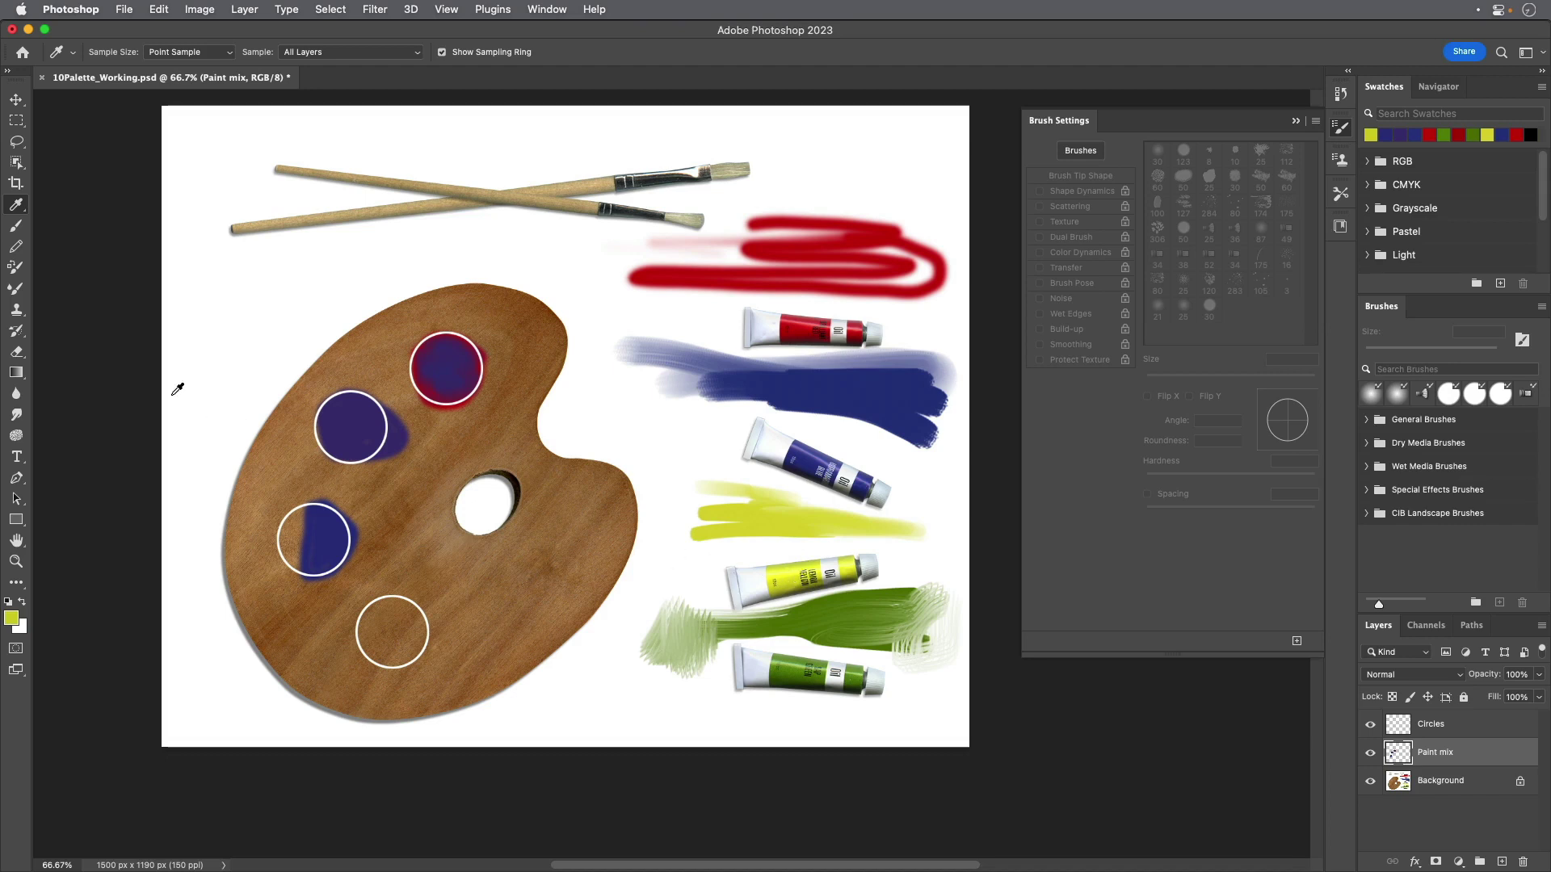
{"action": "left_click", "coordinate": [17, 293]}
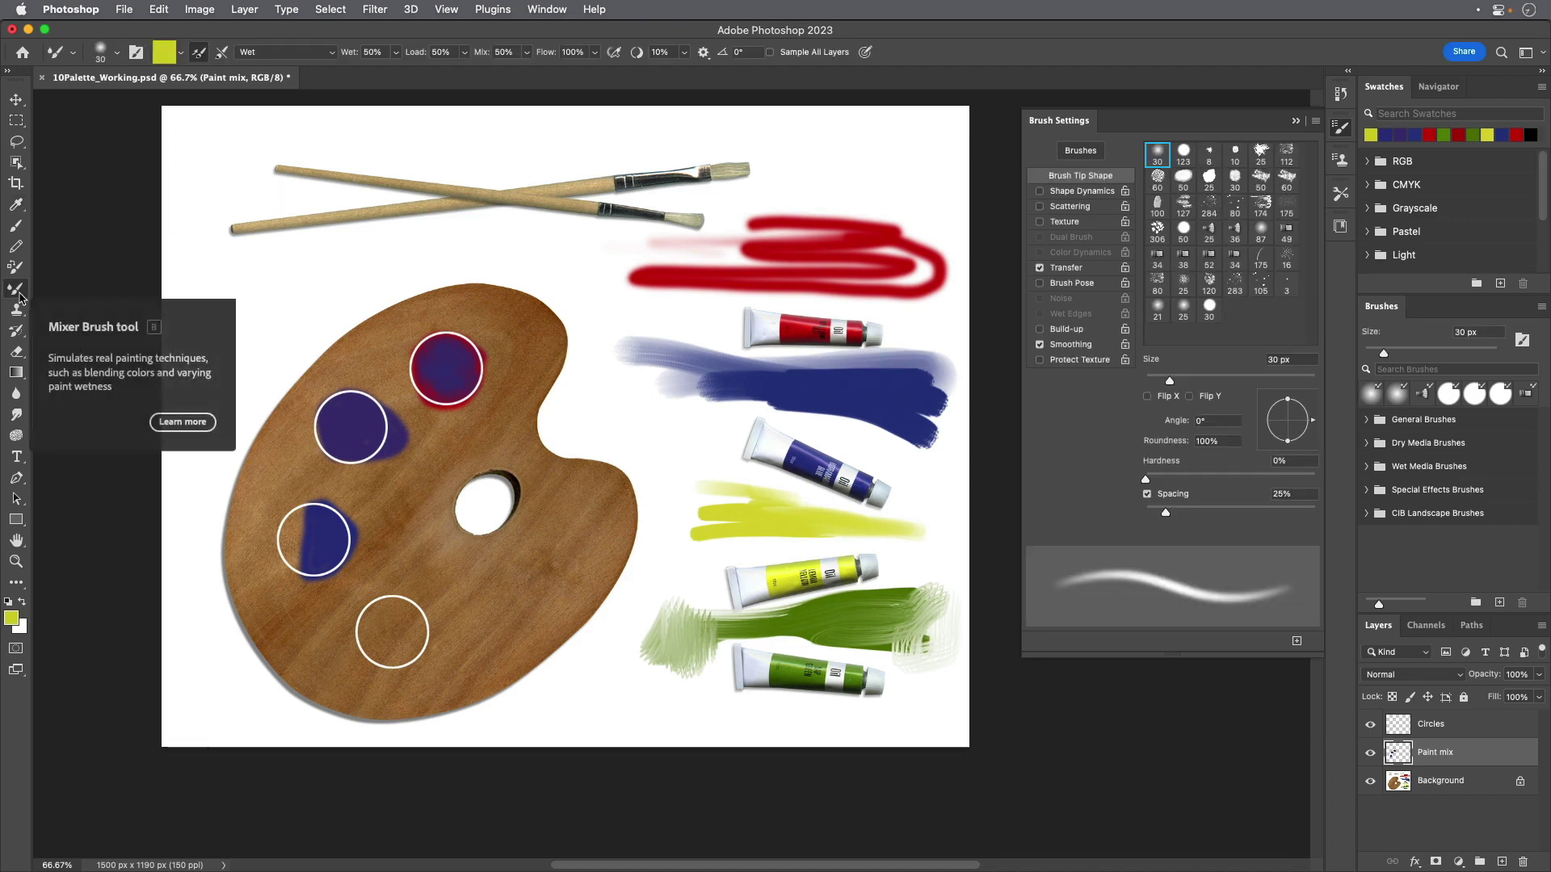
{"action": "mouse_move", "coordinate": [313, 513]}
{"action": "left_mouse_down"}
{"action": "mouse_move", "coordinate": [290, 540]}
{"action": "mouse_move", "coordinate": [322, 546]}
{"action": "mouse_move", "coordinate": [288, 548]}
{"action": "mouse_move", "coordinate": [315, 558]}
{"action": "mouse_move", "coordinate": [289, 567]}
{"action": "mouse_move", "coordinate": [291, 508]}
{"action": "mouse_move", "coordinate": [309, 559]}
{"action": "mouse_move", "coordinate": [315, 532]}
{"action": "mouse_move", "coordinate": [328, 561]}
{"action": "mouse_move", "coordinate": [346, 534]}
{"action": "mouse_move", "coordinate": [307, 511]}
{"action": "mouse_move", "coordinate": [278, 525]}
{"action": "mouse_move", "coordinate": [298, 550]}
{"action": "mouse_move", "coordinate": [296, 523]}
{"action": "mouse_move", "coordinate": [291, 552]}
{"action": "mouse_move", "coordinate": [324, 564]}
{"action": "mouse_move", "coordinate": [329, 513]}
{"action": "left_mouse_up"}
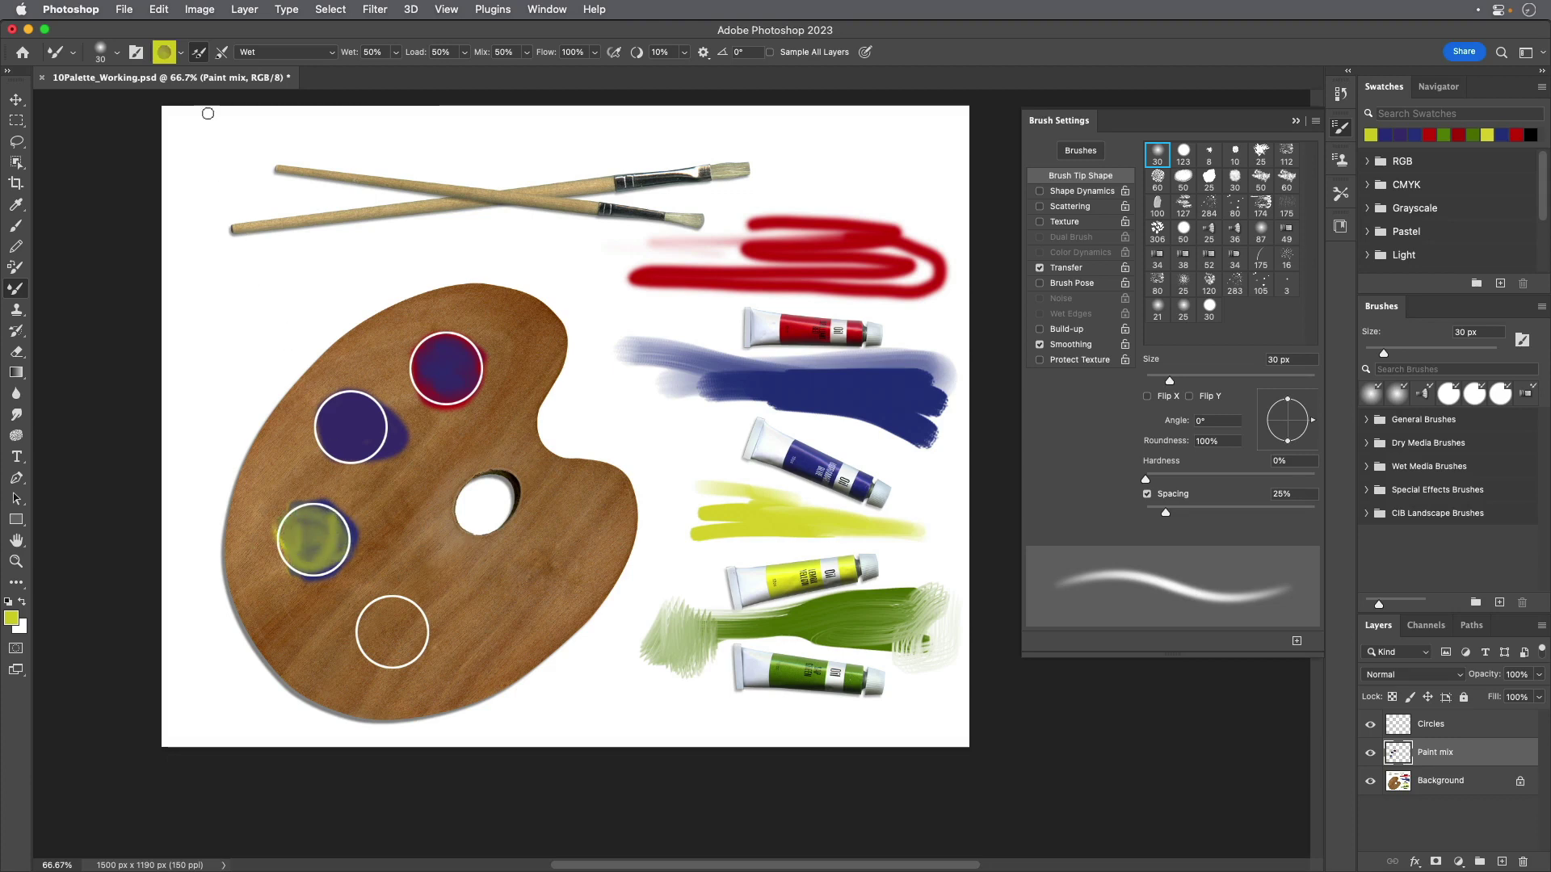
Step: Clean the Mixer Brush, sample yellow, and fill the bottom circle with yellow paint
{"action": "left_click", "coordinate": [182, 55]}
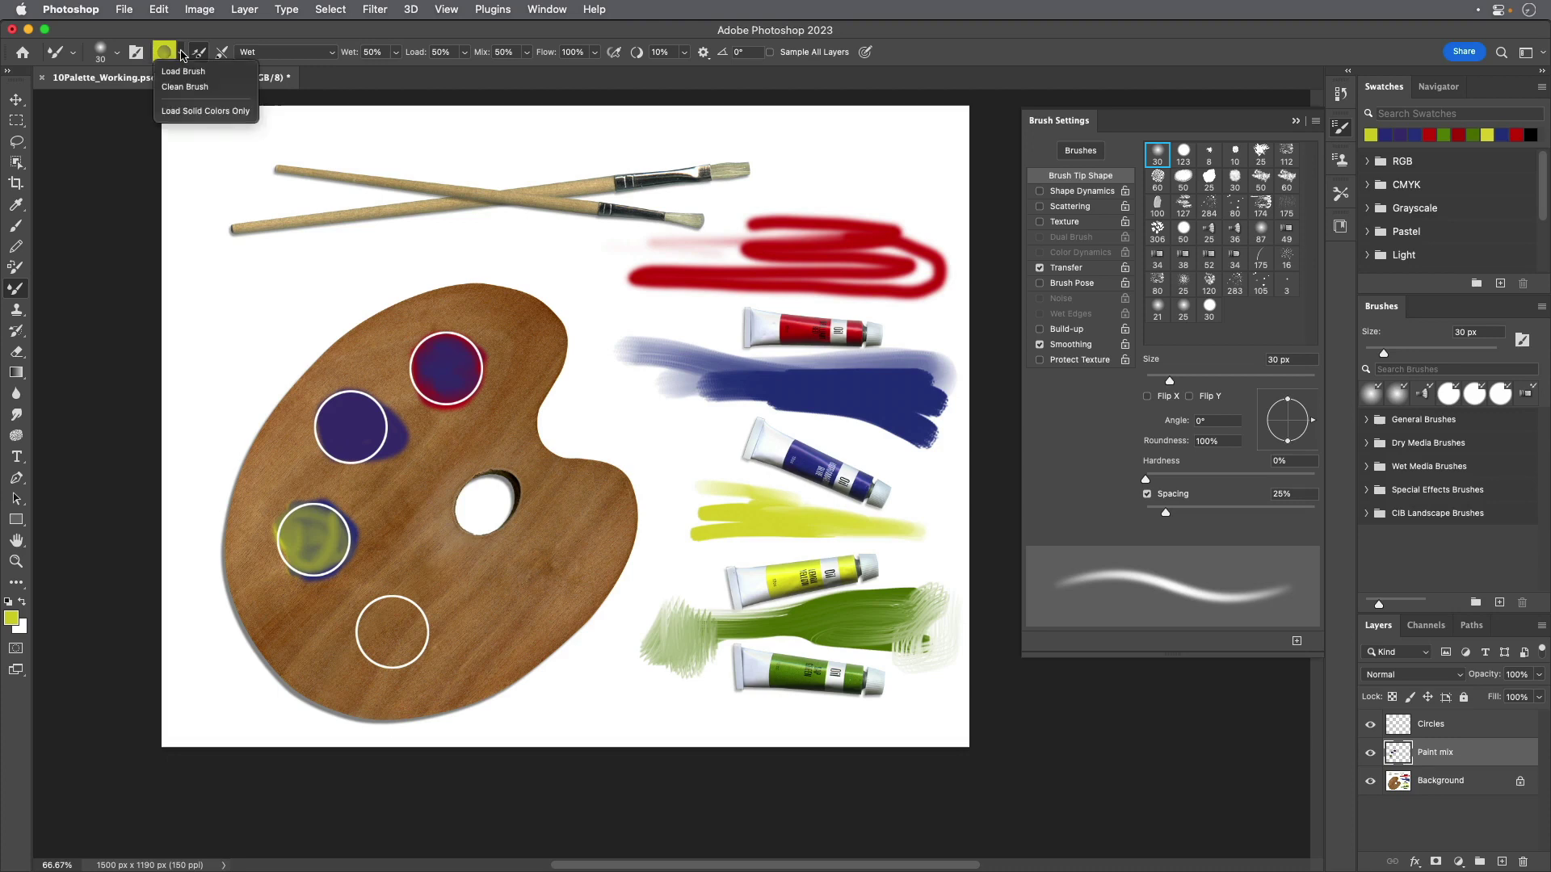
{"action": "left_click", "coordinate": [183, 87]}
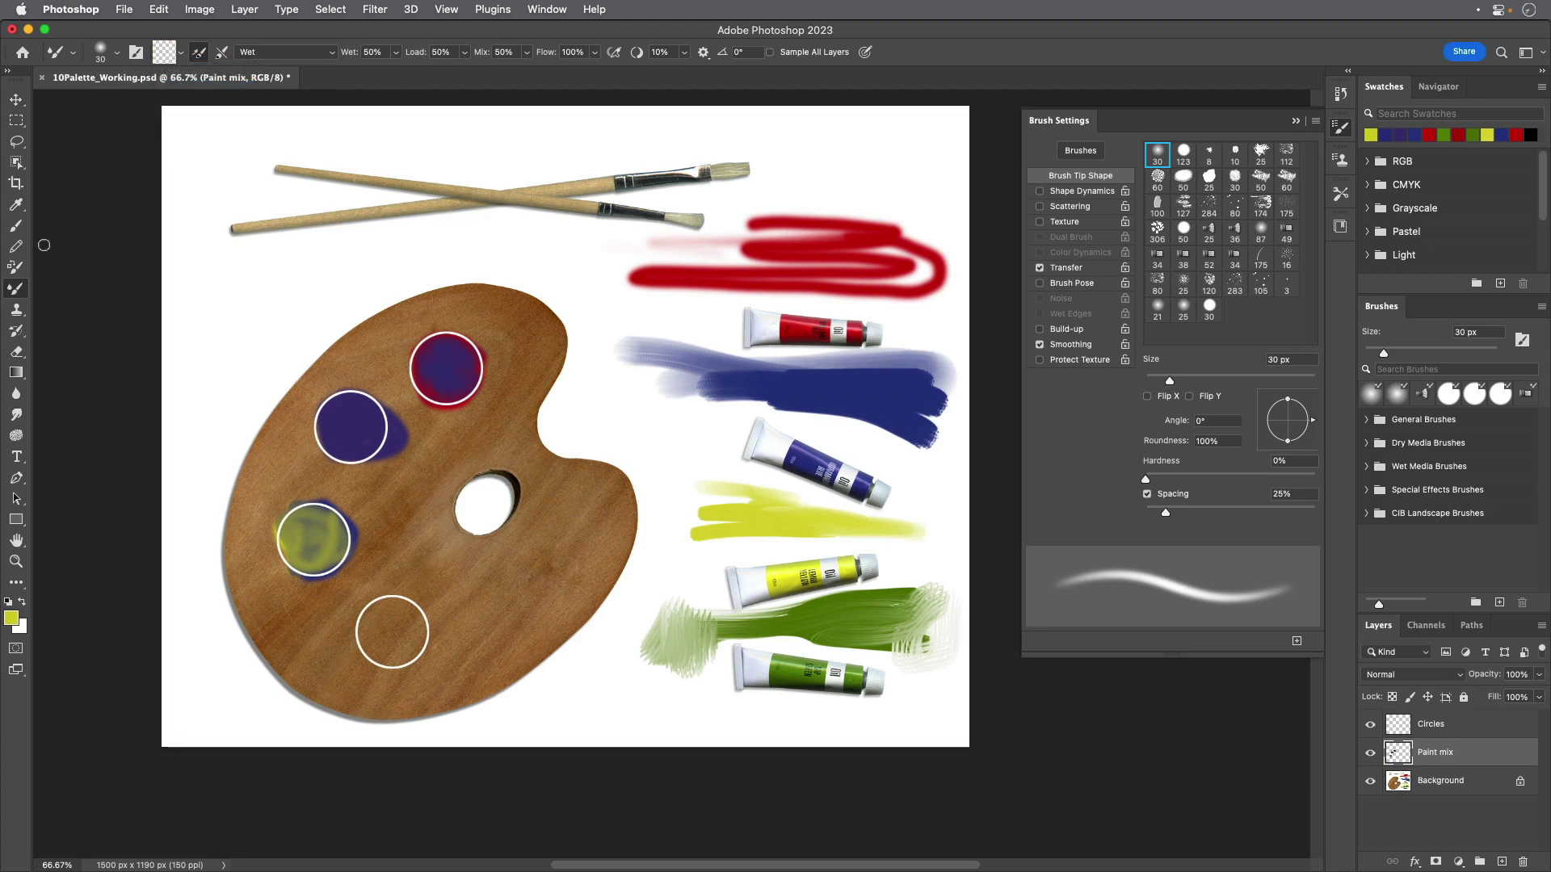
{"action": "left_click", "coordinate": [15, 206]}
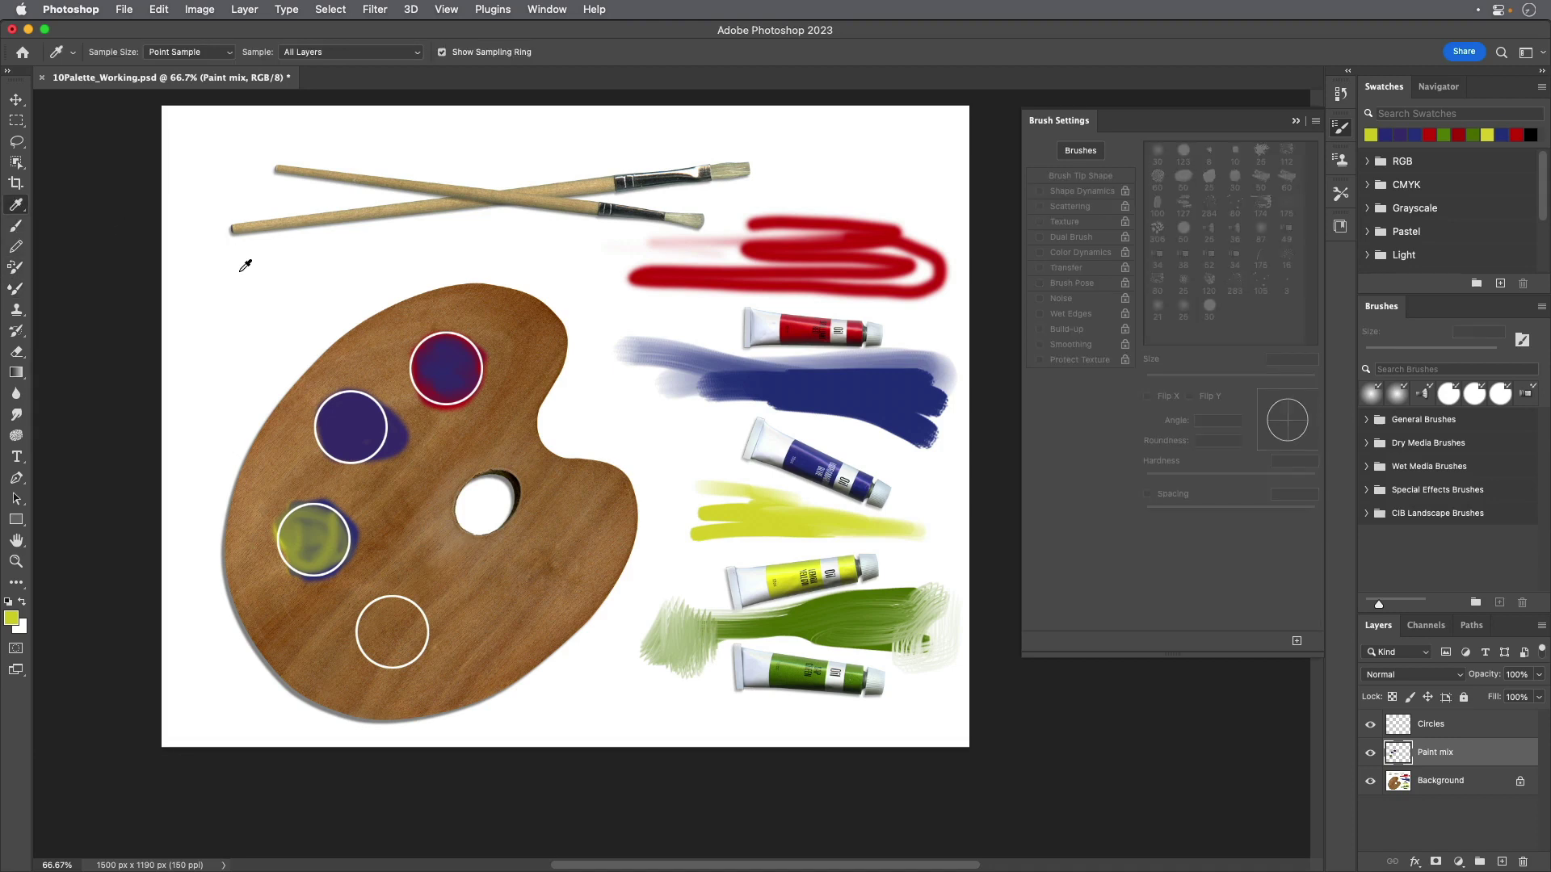
{"action": "left_click", "coordinate": [797, 580]}
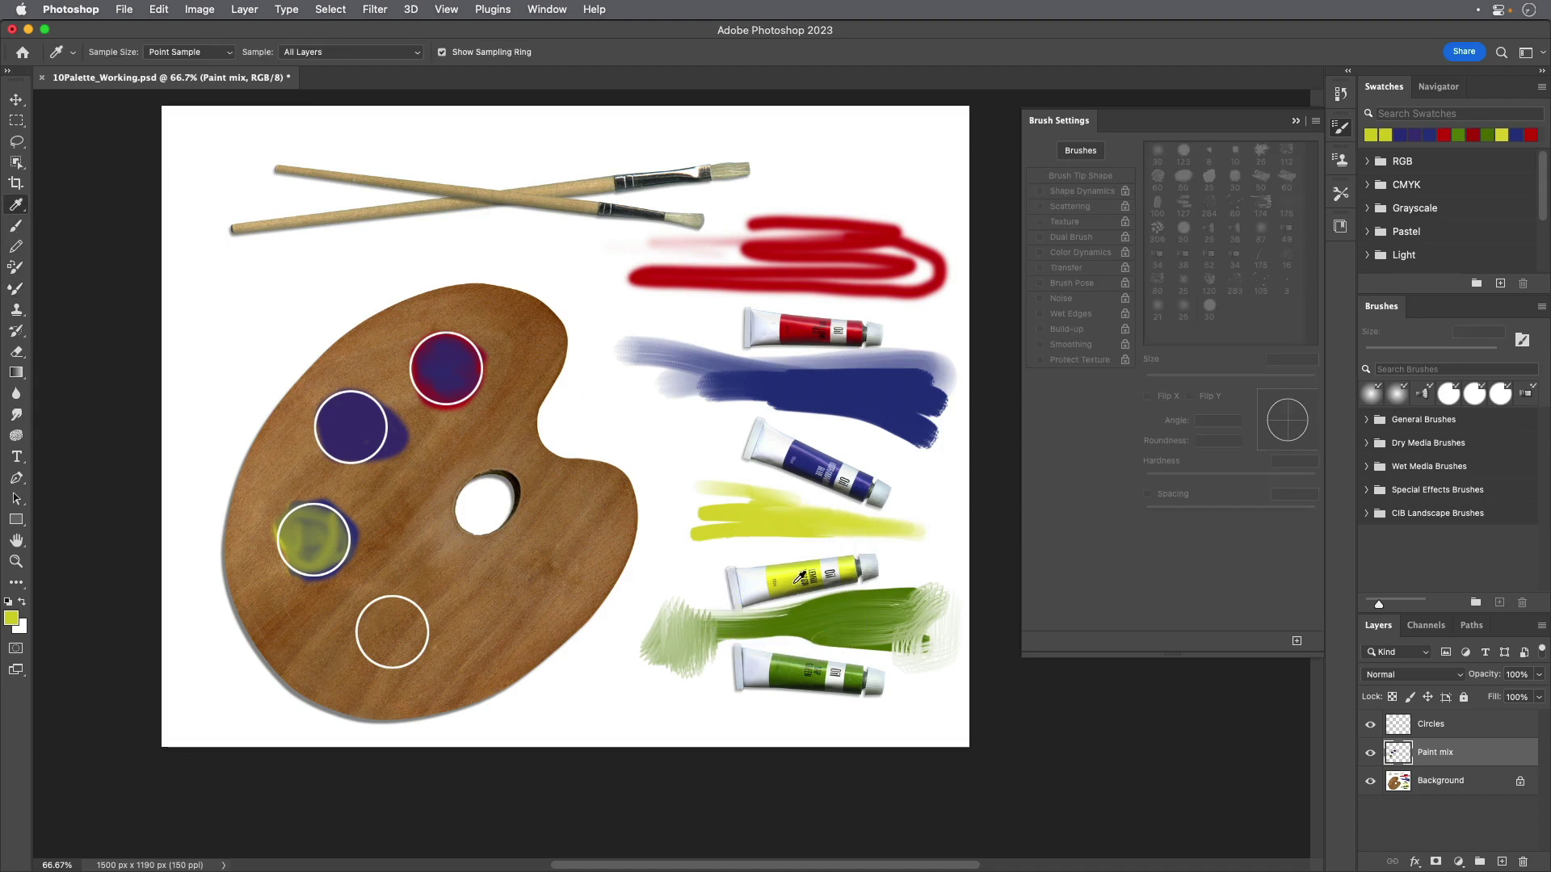
{"action": "left_click", "coordinate": [16, 288]}
{"action": "mouse_move", "coordinate": [404, 612]}
{"action": "left_mouse_down"}
{"action": "mouse_move", "coordinate": [390, 648]}
{"action": "mouse_move", "coordinate": [390, 617]}
{"action": "mouse_move", "coordinate": [407, 645]}
{"action": "mouse_move", "coordinate": [407, 609]}
{"action": "mouse_move", "coordinate": [417, 626]}
{"action": "mouse_move", "coordinate": [377, 604]}
{"action": "mouse_move", "coordinate": [393, 657]}
{"action": "mouse_move", "coordinate": [366, 629]}
{"action": "mouse_move", "coordinate": [413, 647]}
{"action": "left_mouse_up"}
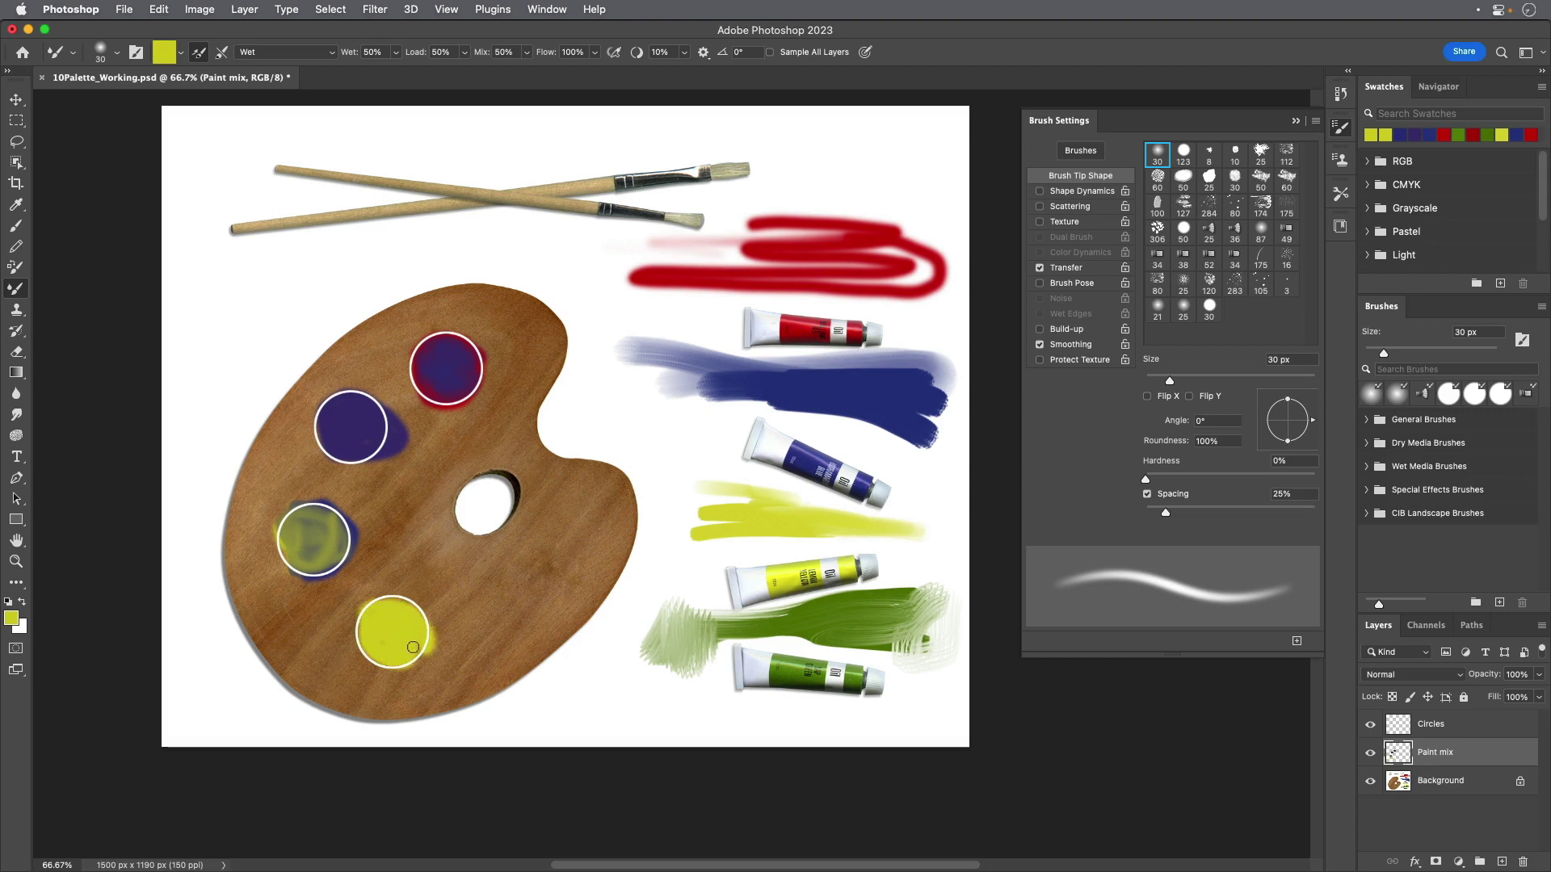
Step: Sample red from the red tube and blend it into the yellow to make orange
{"action": "left_click", "coordinate": [16, 204]}
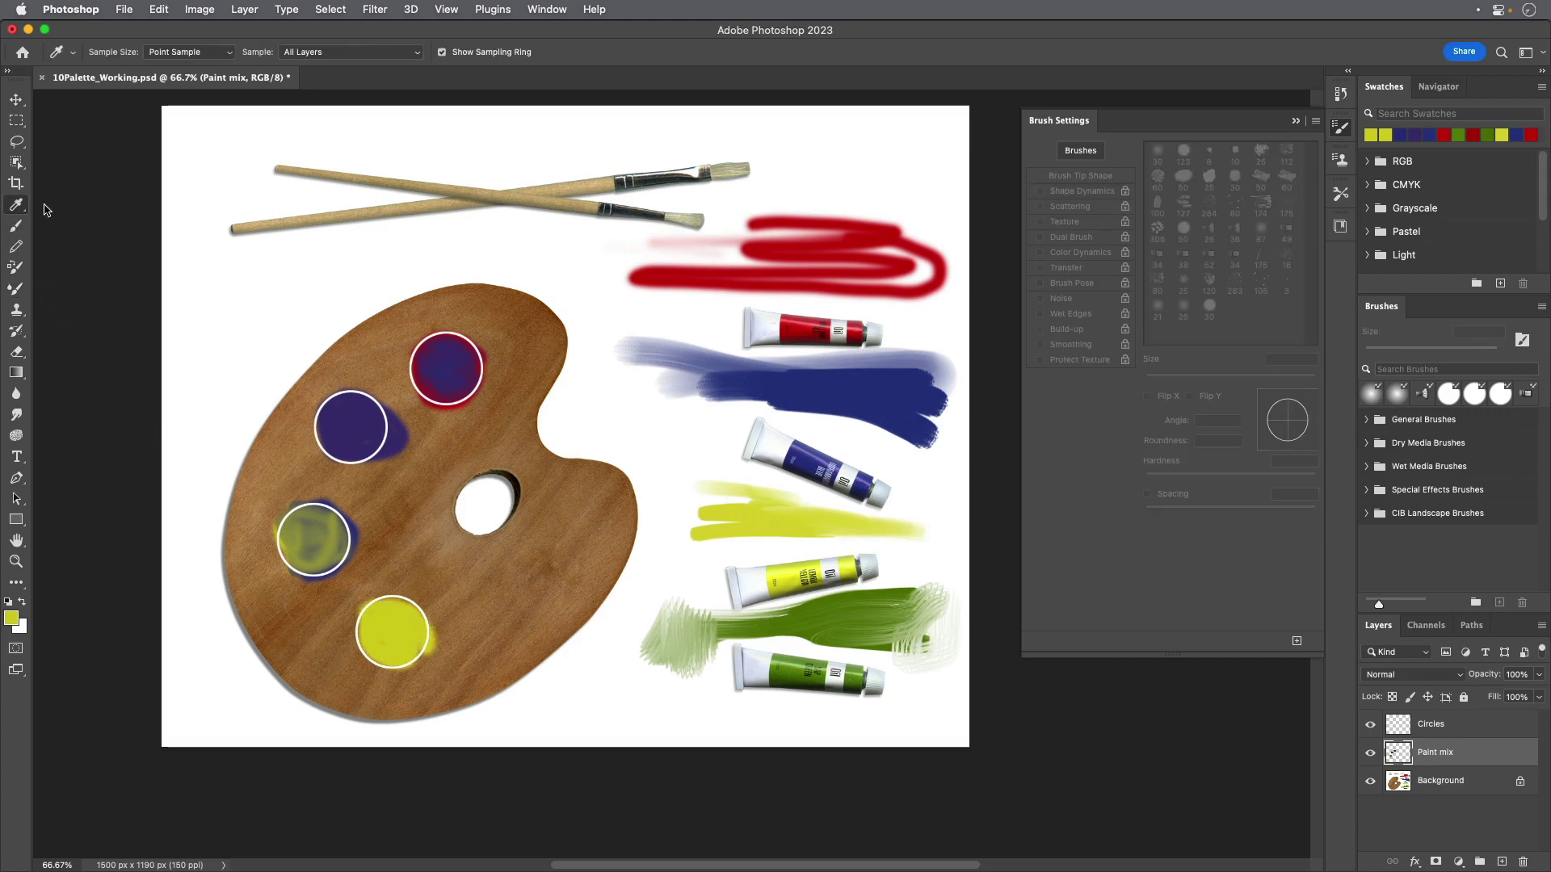
{"action": "left_click", "coordinate": [820, 321]}
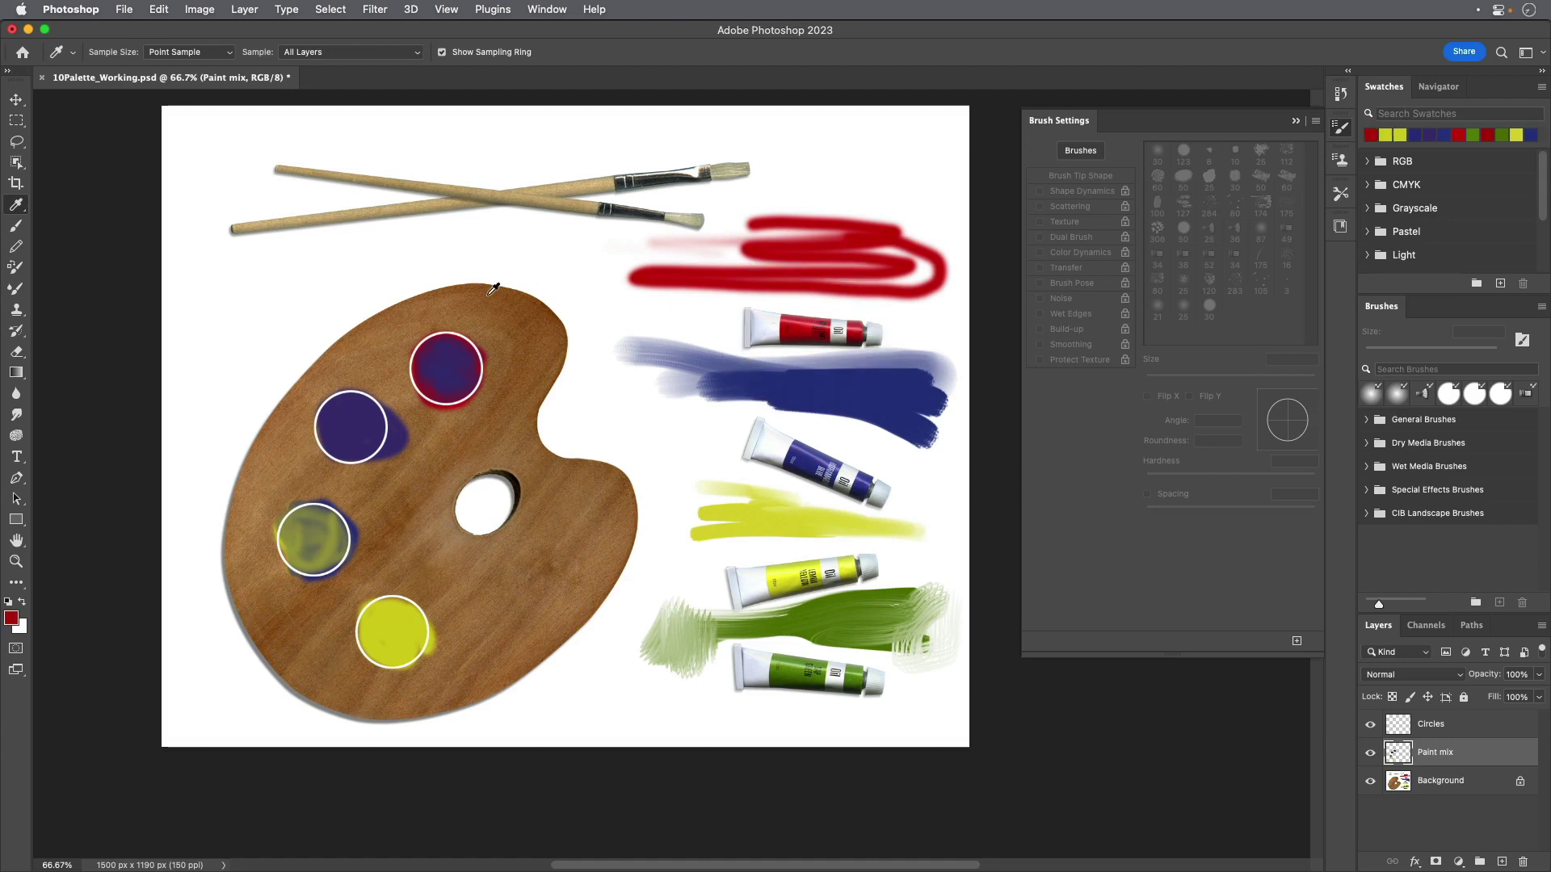
{"action": "left_click", "coordinate": [16, 292]}
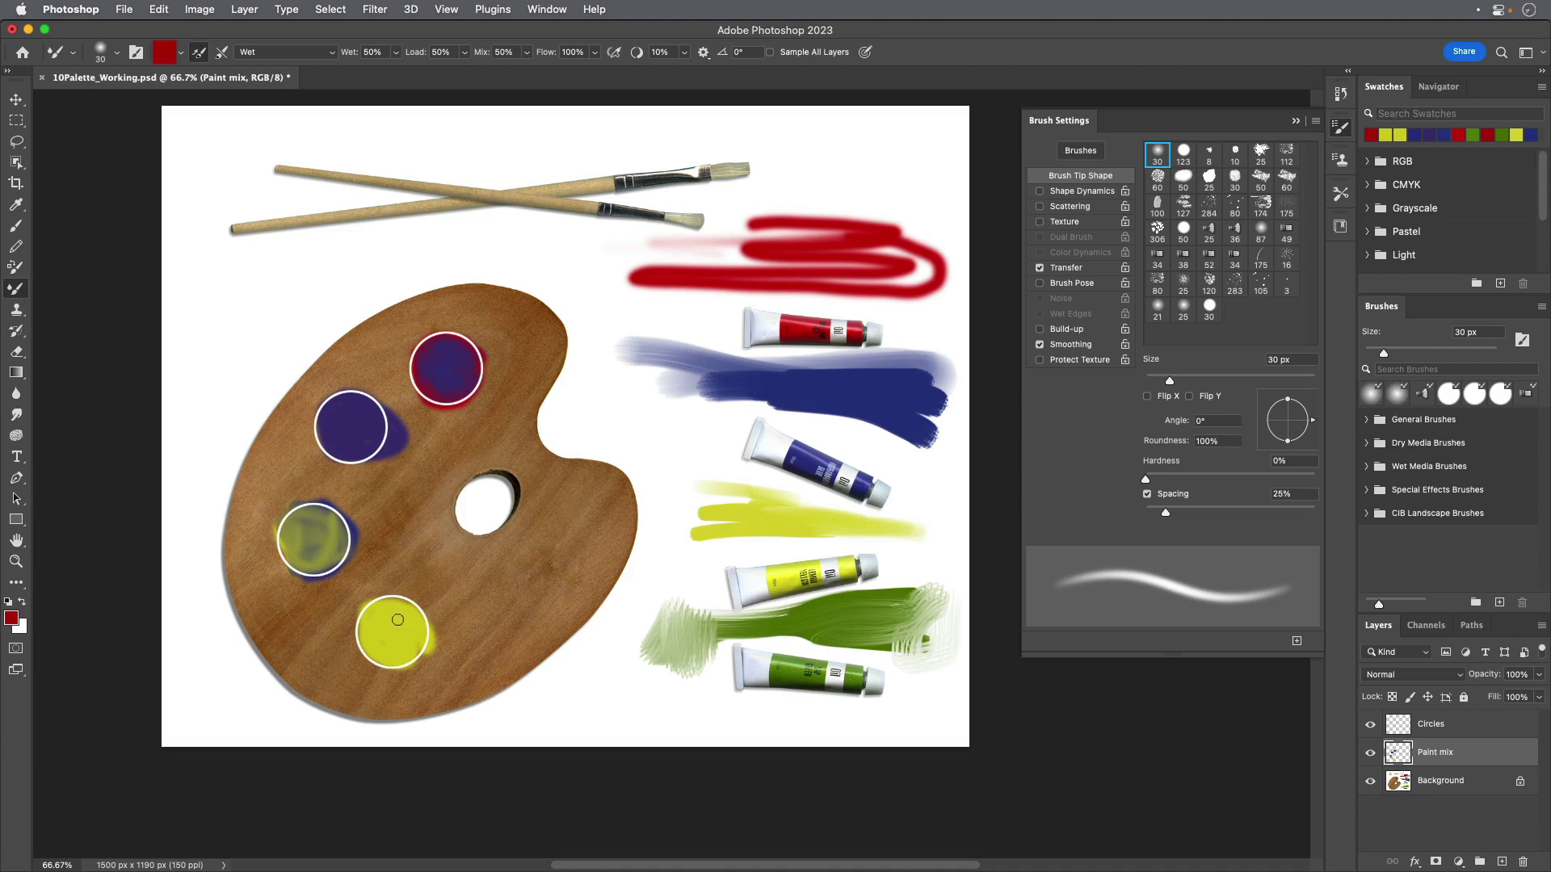
{"action": "mouse_move", "coordinate": [403, 617]}
{"action": "left_mouse_down"}
{"action": "mouse_move", "coordinate": [381, 646]}
{"action": "mouse_move", "coordinate": [403, 623]}
{"action": "mouse_move", "coordinate": [416, 652]}
{"action": "mouse_move", "coordinate": [400, 617]}
{"action": "left_mouse_up"}
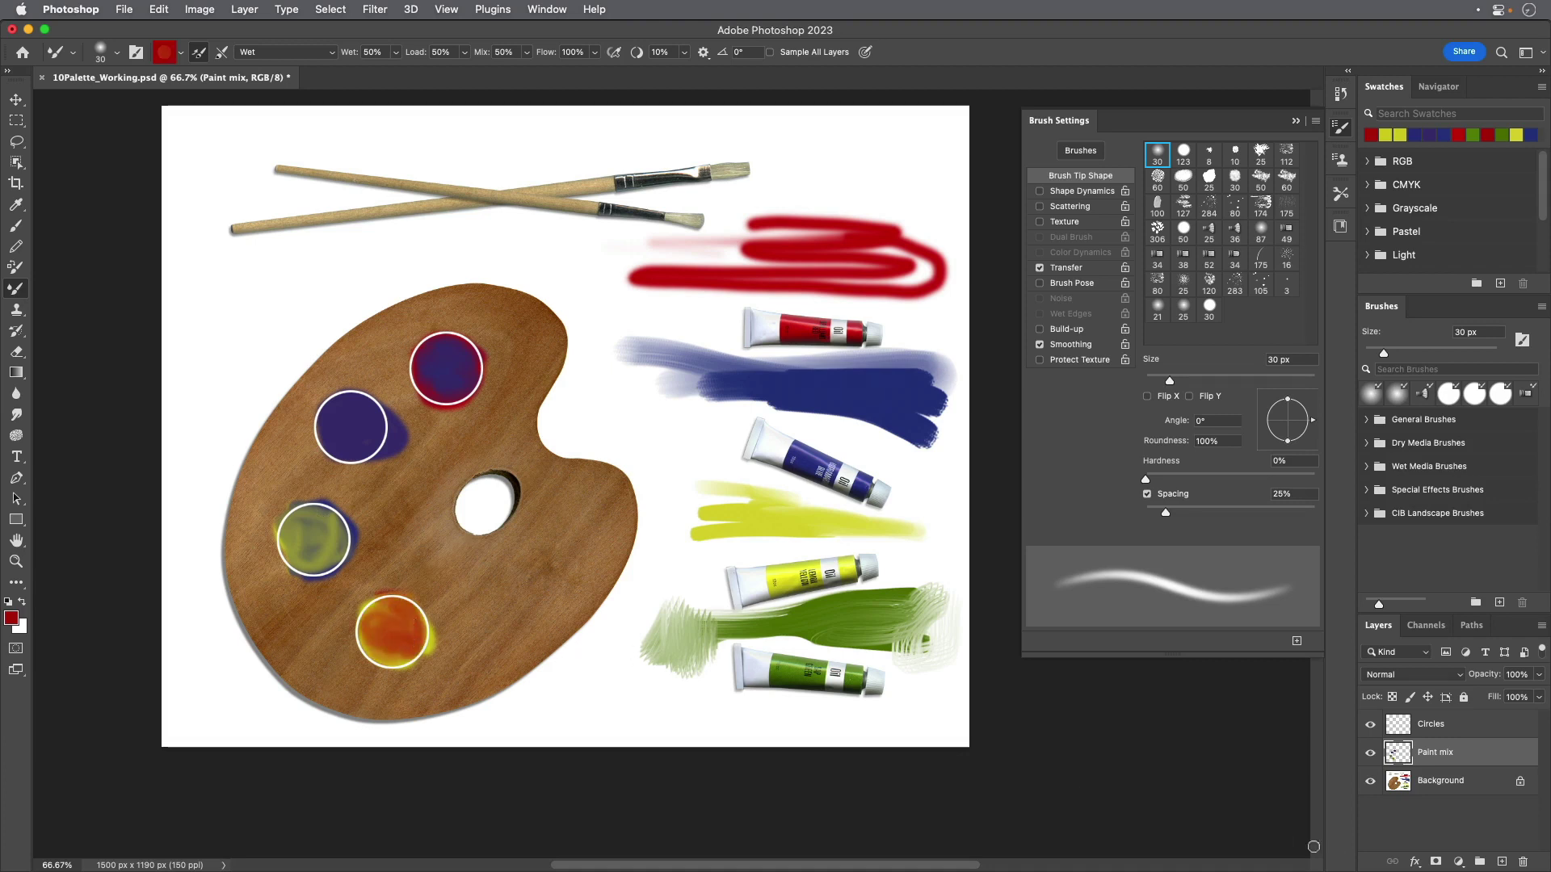
Step: Turn off the Circles layer's visibility to remove the white outlines
{"action": "left_click", "coordinate": [1370, 725]}
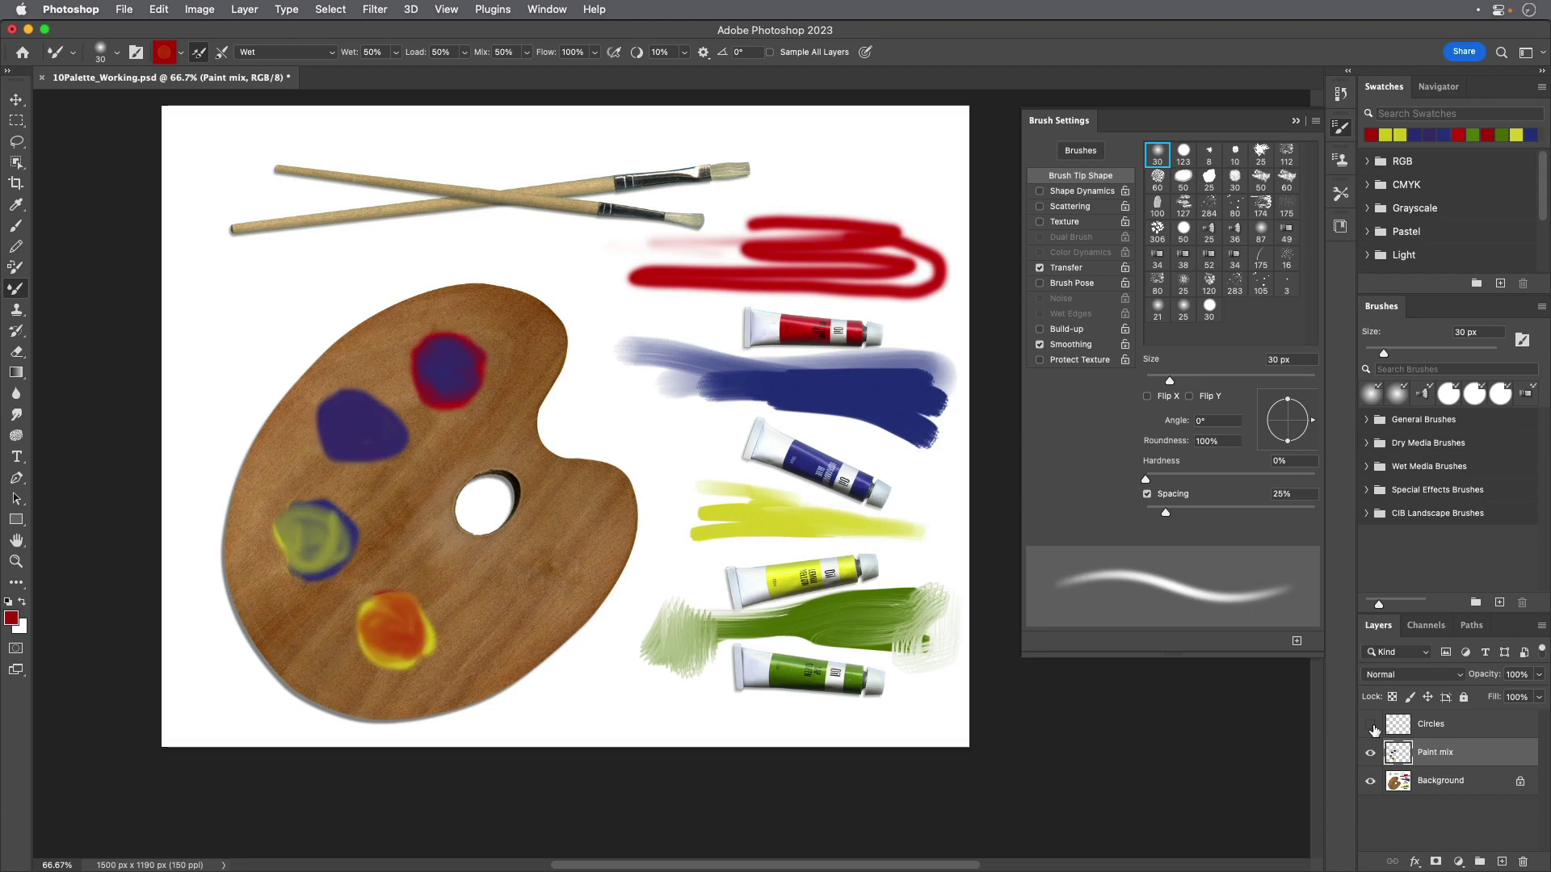